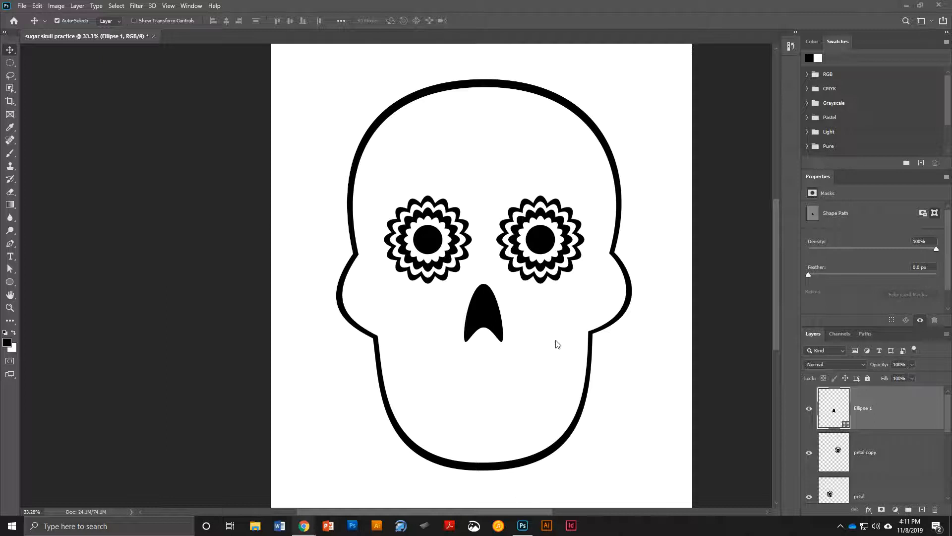
Select the hidden Layer 1 that holds the coloured skull reference image.
scroll(885, 456, "down", 5)
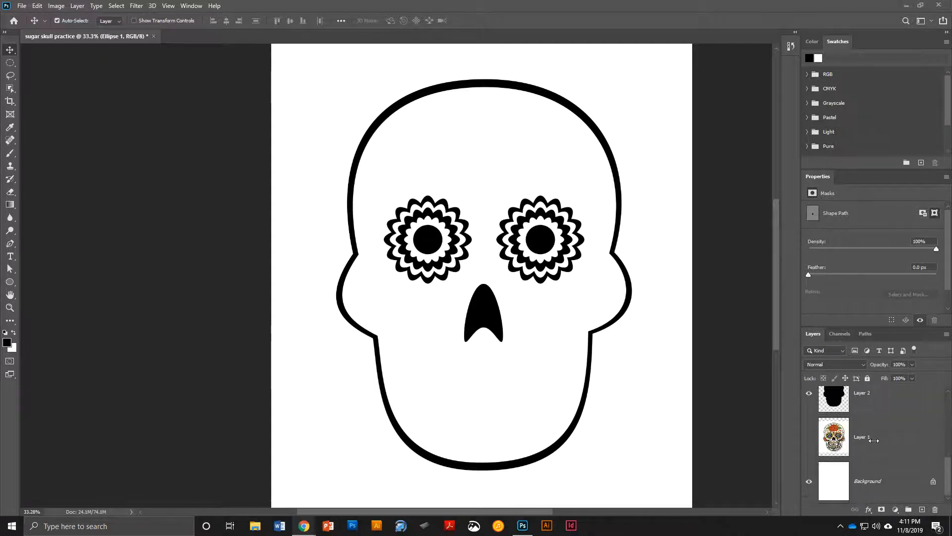
left_click(865, 439)
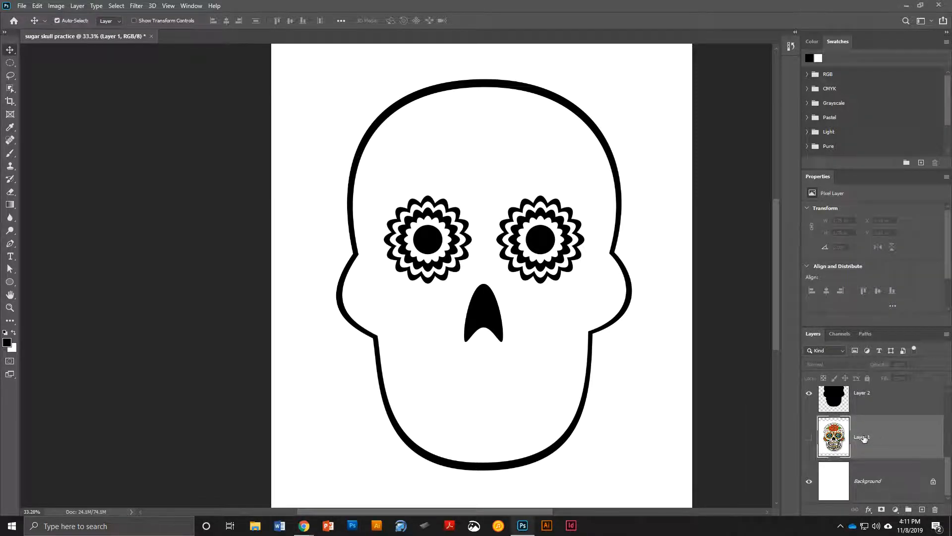
scroll(864, 438, "up", 5)
scroll(882, 415, "down", 5)
scroll(883, 415, "up", 4)
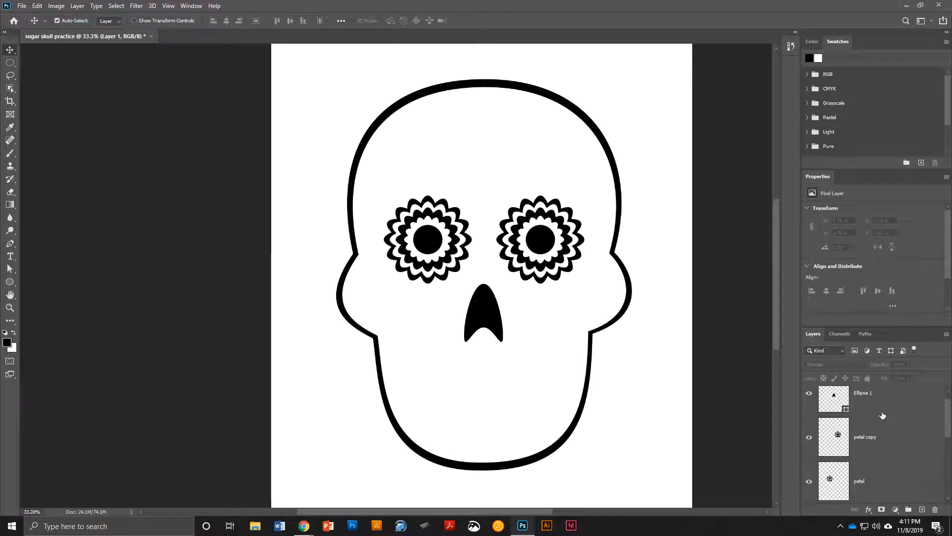
scroll(875, 407, "up", 1)
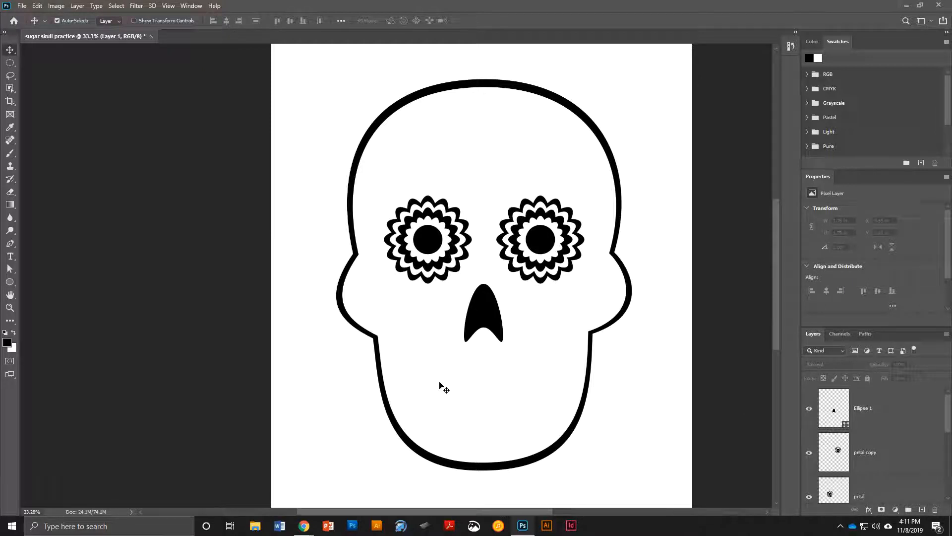
Draw a black ellipse about 141 by 181 px on the blank canvas below the skull's chin, using the Ellipse tool.
scroll(457, 409, "down", 3)
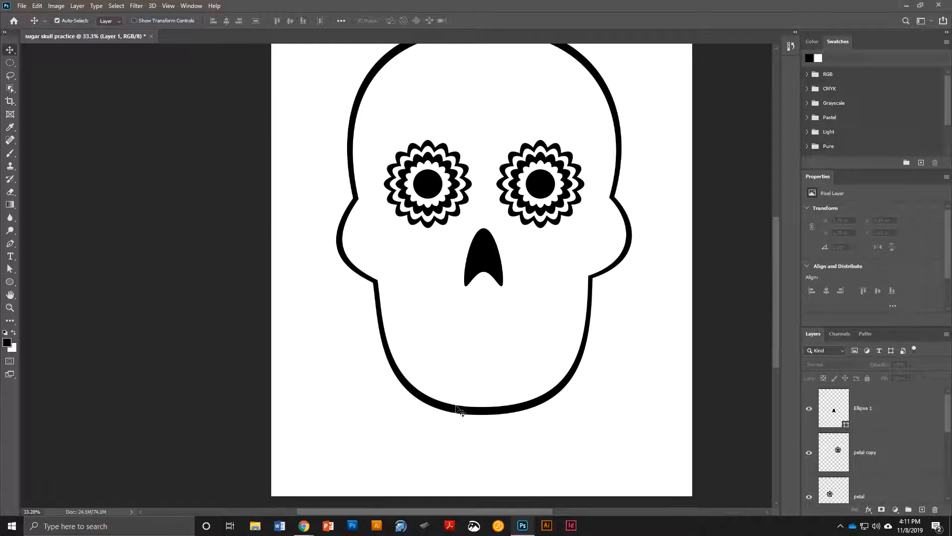
scroll(456, 409, "down", 2)
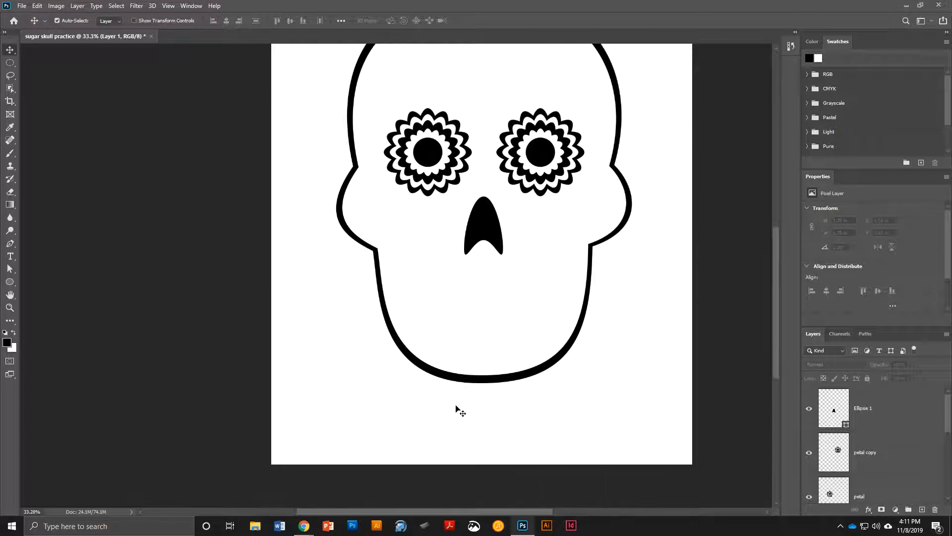
left_click(11, 283)
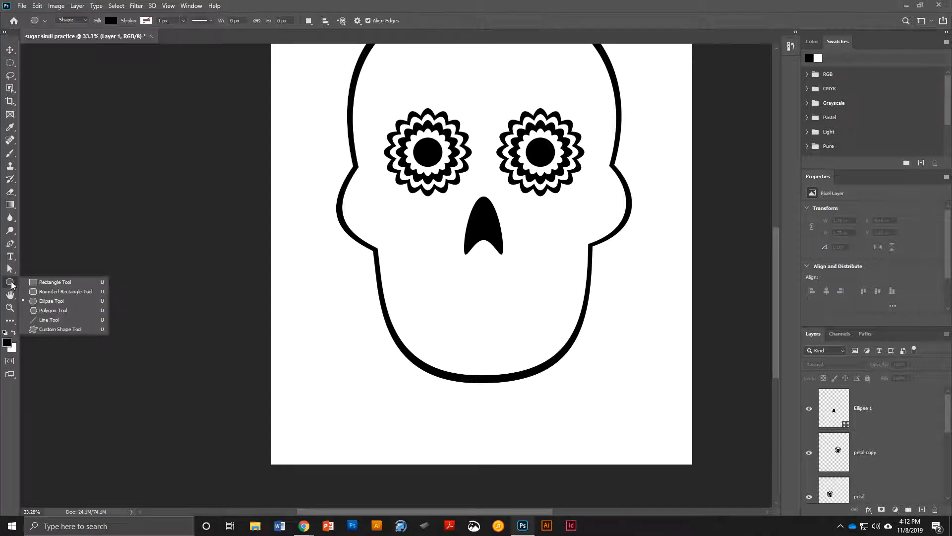
left_click(51, 304)
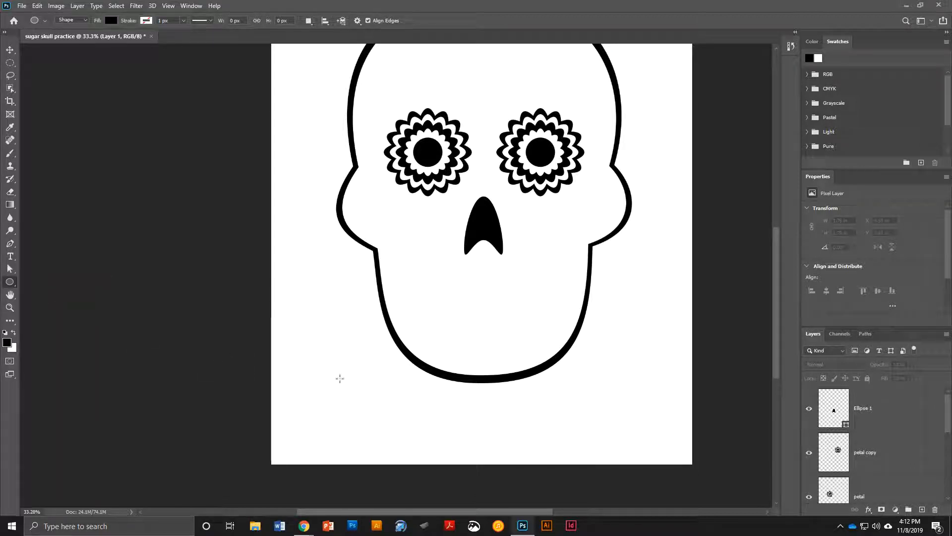
scroll(558, 413, "up", 3)
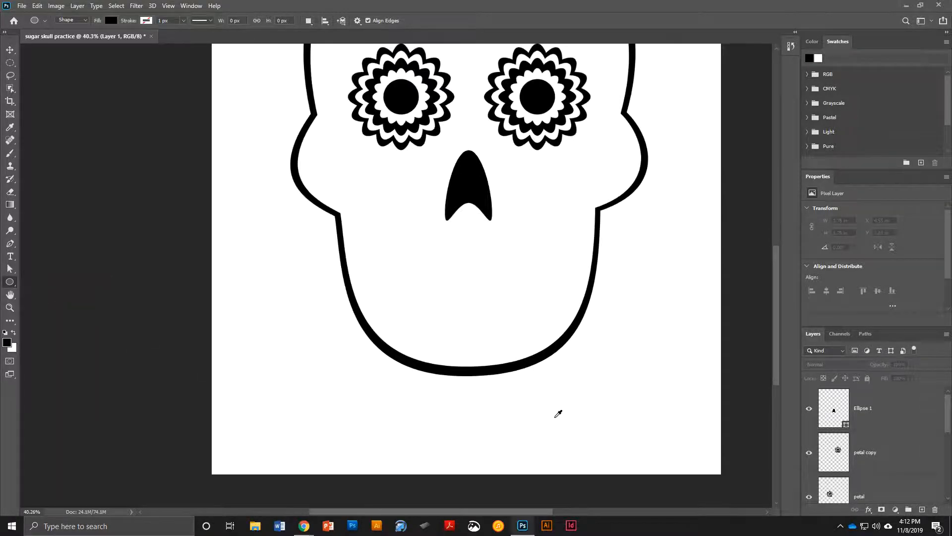
scroll(558, 413, "up", 2)
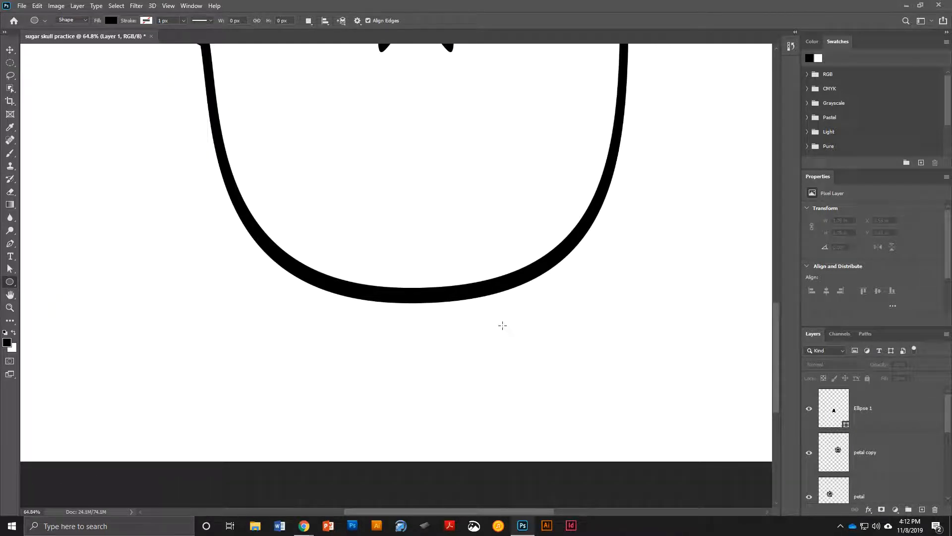
left_click_drag(503, 327, 547, 382)
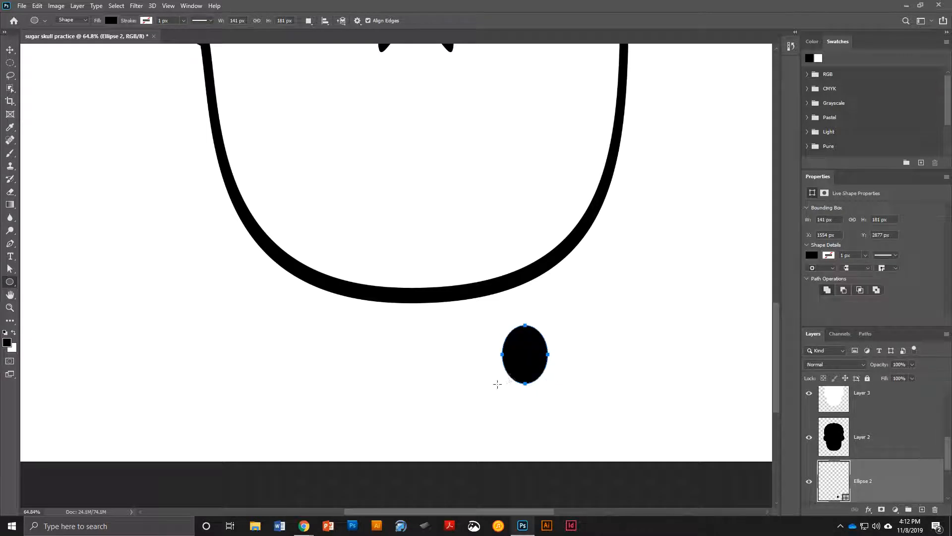
Move the ellipse slightly right and up, to about X 1631 px, Y 2858 px.
key("a")
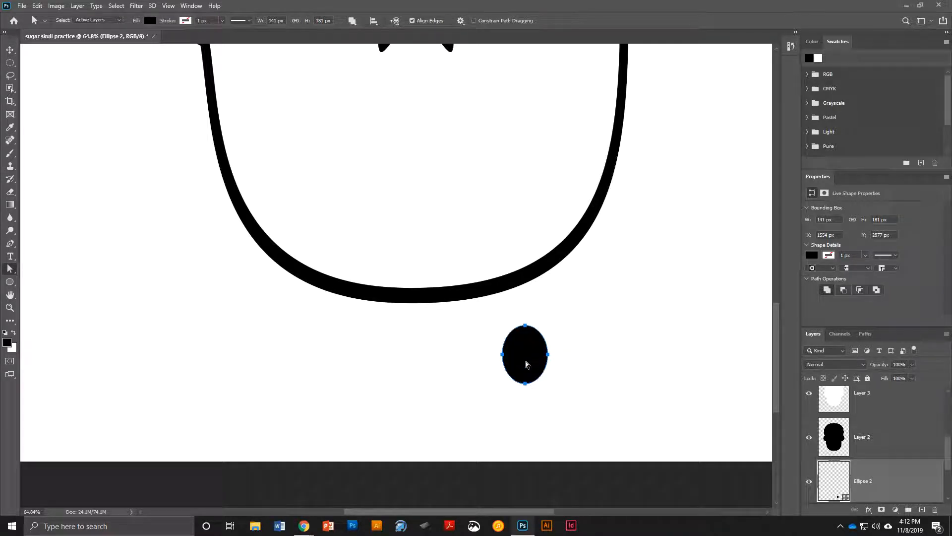
key("Escape")
key("v")
left_click_drag(528, 355, 553, 350)
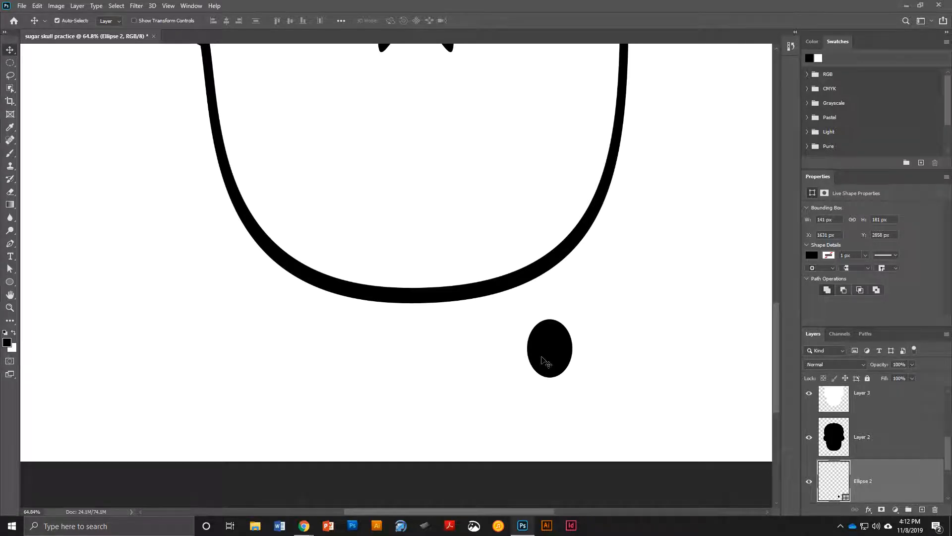
left_click_drag(546, 348, 544, 351)
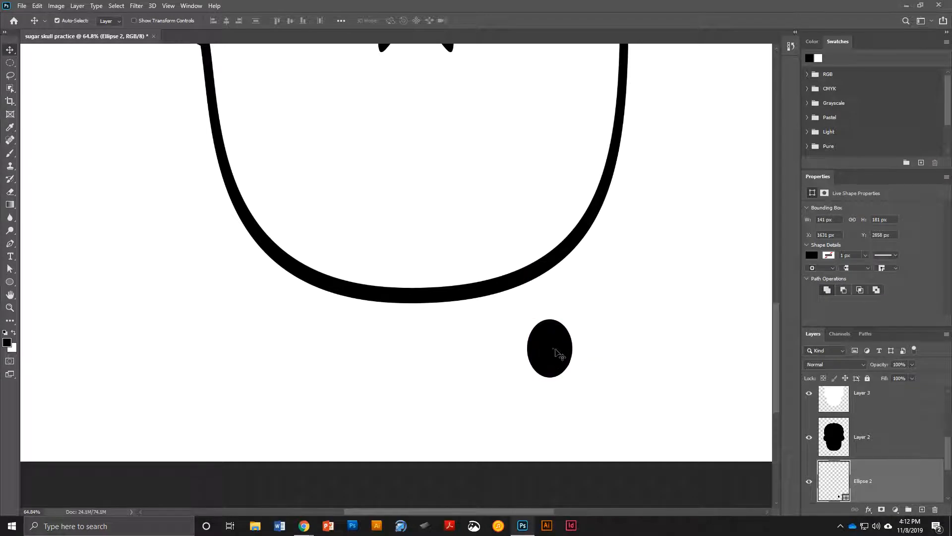
Reshape the ellipse into a flat-bottomed tooth about 152 px high by raising its bottom anchor point and nudging its top anchor point up.
left_click(11, 270)
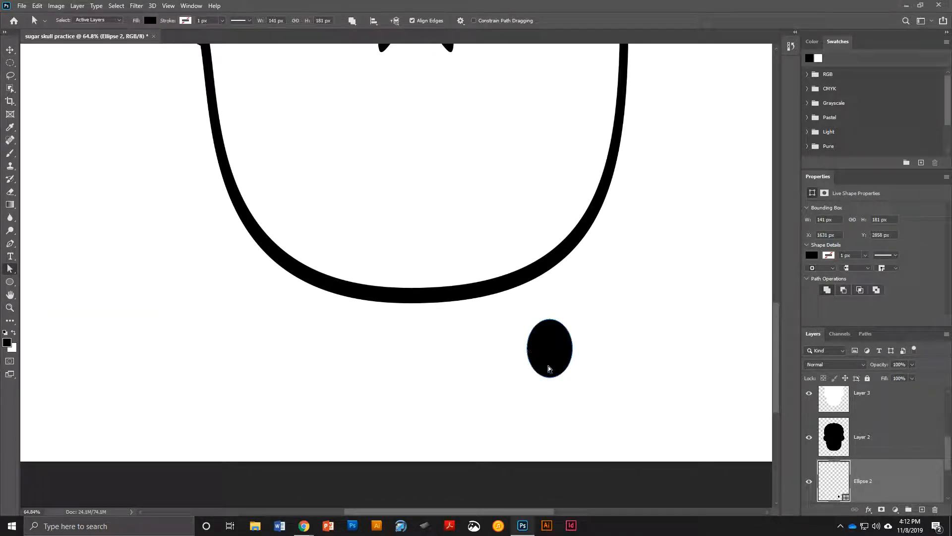
left_click(549, 378)
left_click(549, 378)
left_click_drag(550, 378, 550, 365)
left_click(551, 321)
left_click_drag(551, 320, 549, 316)
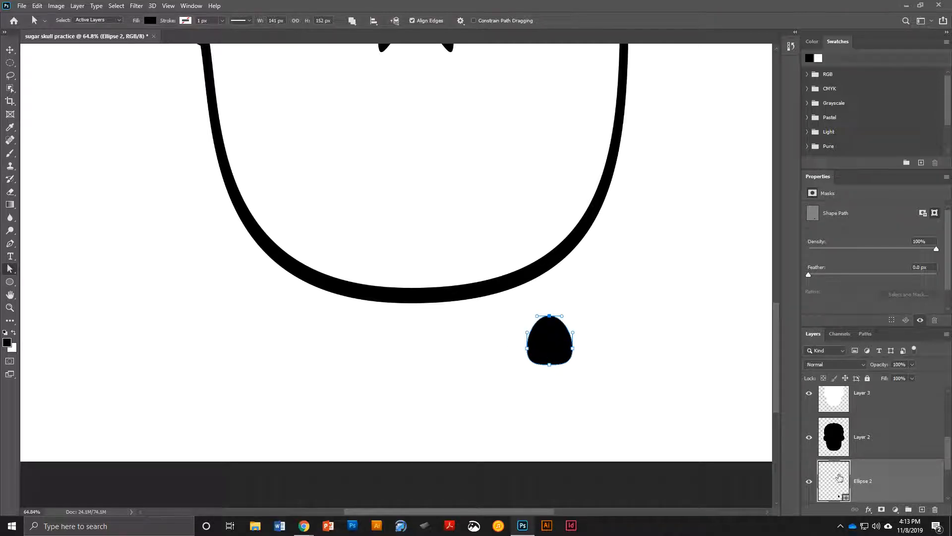
Bring the Ellipse 2 layer to the top of the layer stack and shift the tooth a little down and left.
left_click_drag(890, 490, 886, 409)
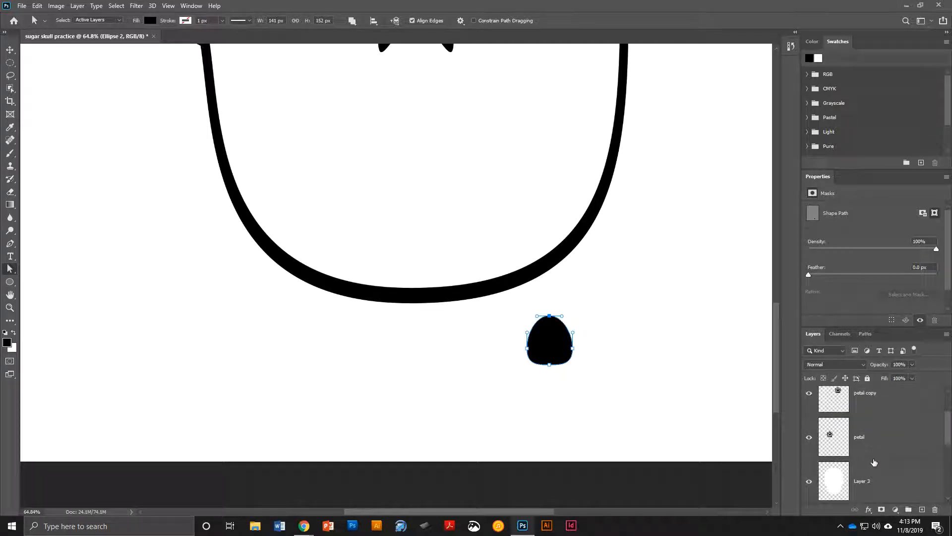
left_click_drag(878, 479, 883, 396)
scroll(868, 417, "up", 3)
left_click_drag(871, 491, 869, 397)
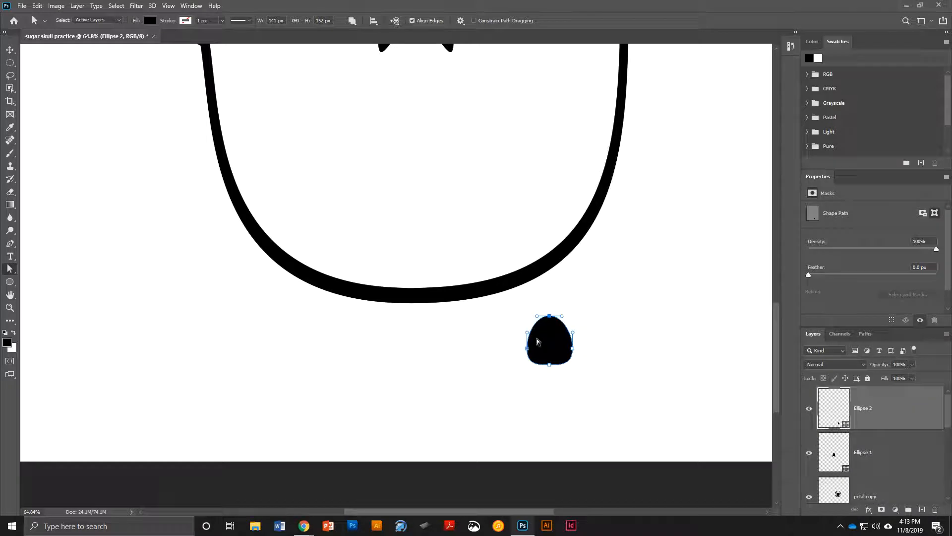
left_click(9, 50)
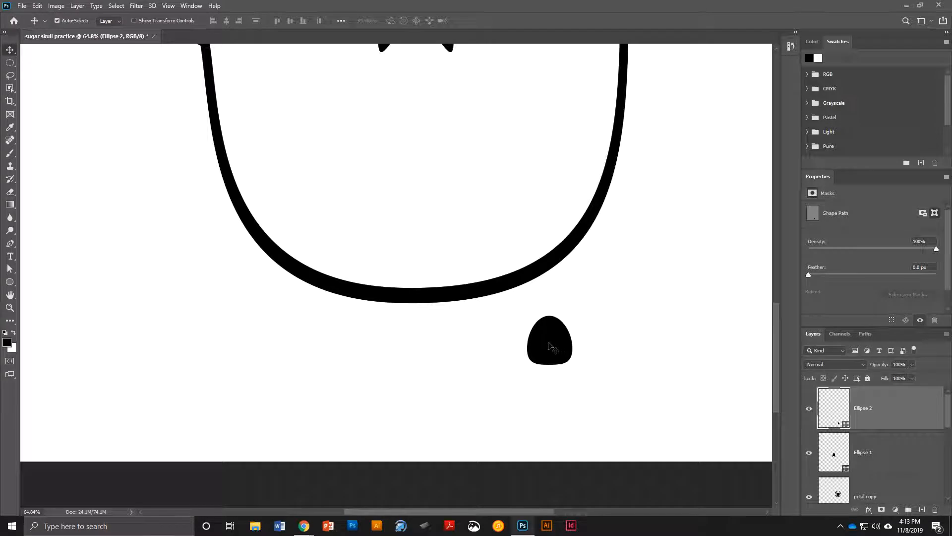
left_click_drag(548, 346, 528, 369)
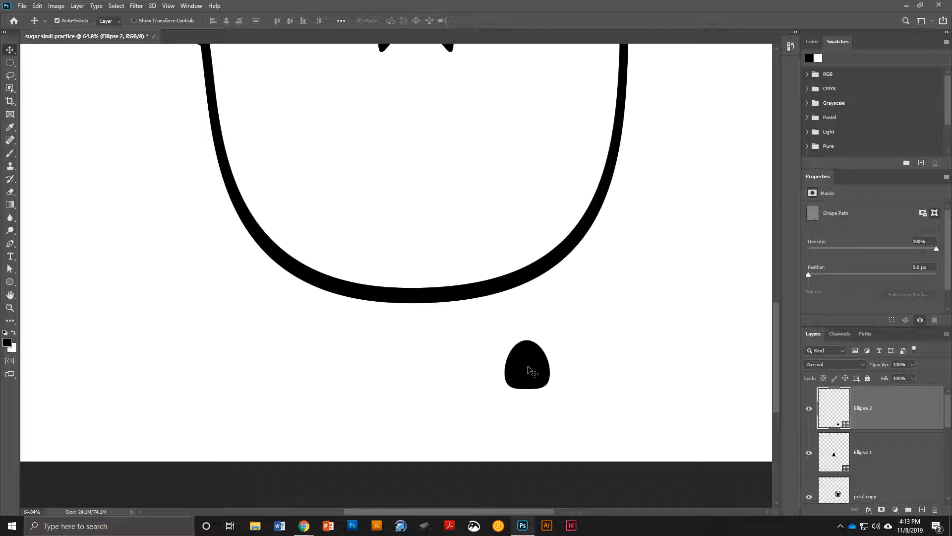
Try to duplicate the tooth twice and spread the copies out below the chin.
key("ctrl")
mouse_move(528, 370)
left_mouse_down()
mouse_move(578, 372)
mouse_move(531, 377)
left_mouse_up()
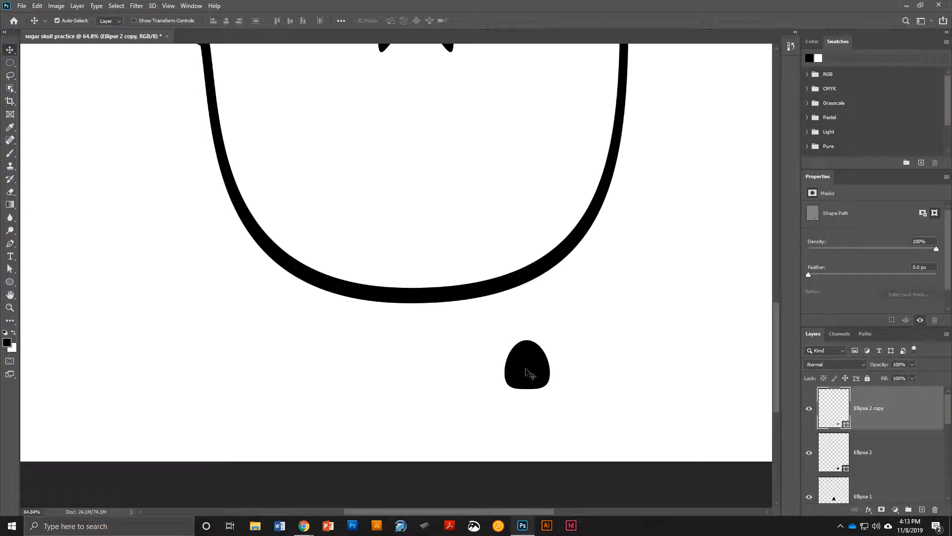
left_click_drag(530, 374, 618, 335)
left_click_drag(539, 363, 471, 356)
left_click(549, 315)
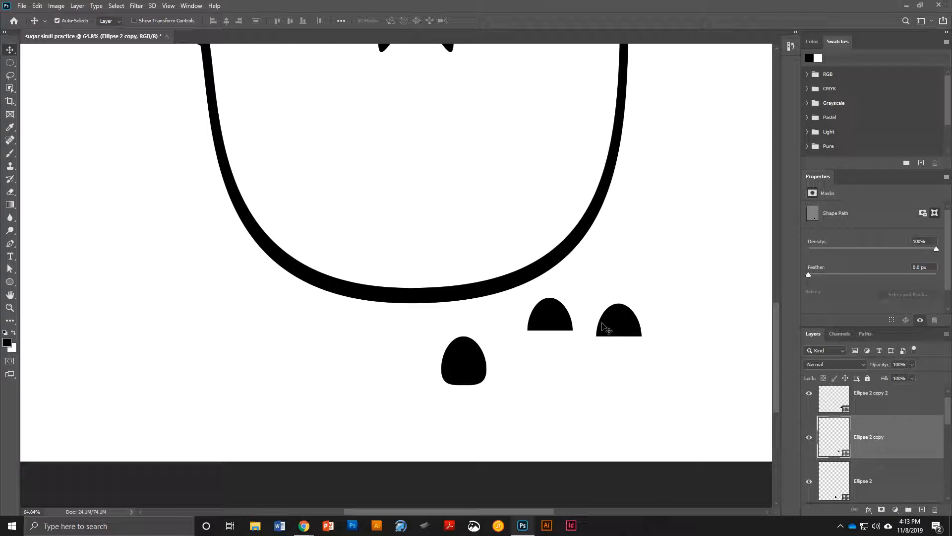
Delete the two stray tooth copies, keeping only the original tooth.
key("Delete")
left_click(611, 325)
key("Delete")
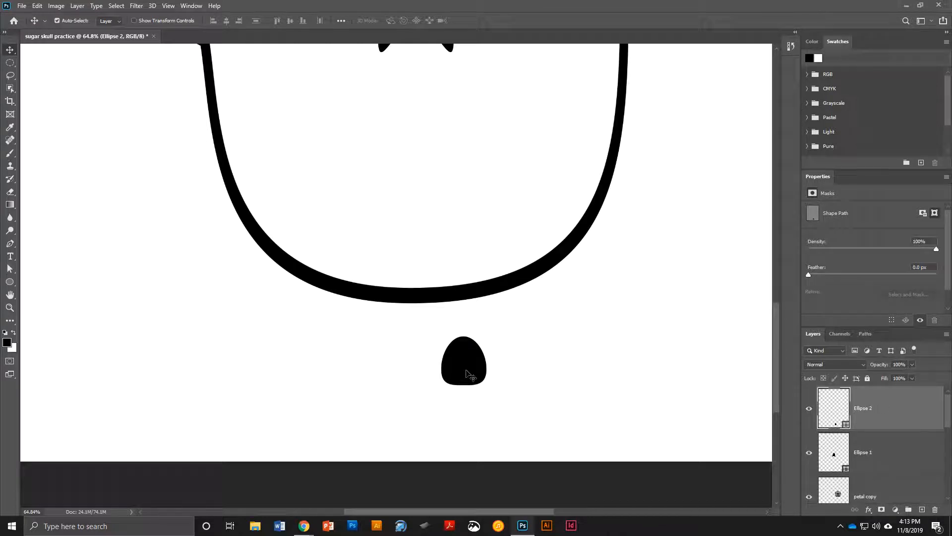
Duplicate the tooth three times and line the copies up side by side to the right of the original.
key("ctrl")
left_click_drag(468, 376, 515, 375)
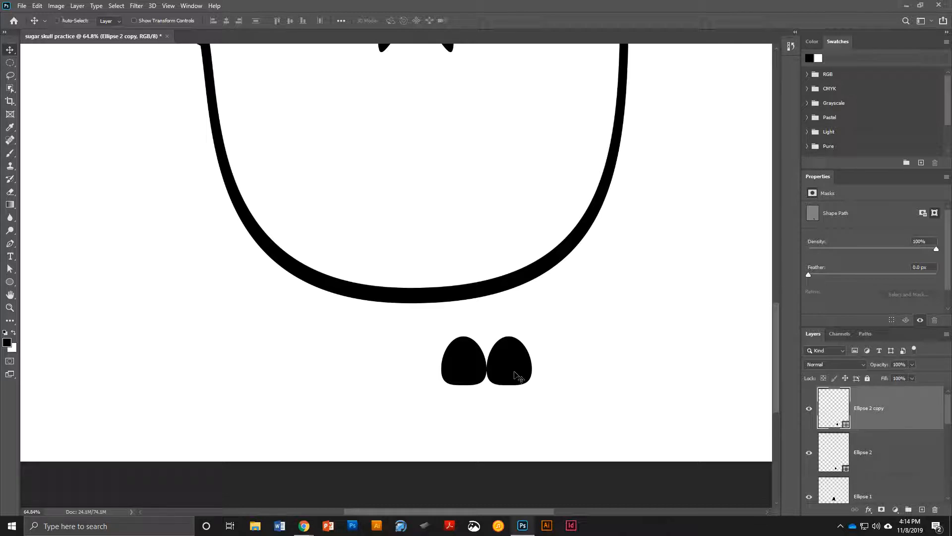
key("ctrl+j")
left_click_drag(517, 376, 606, 378)
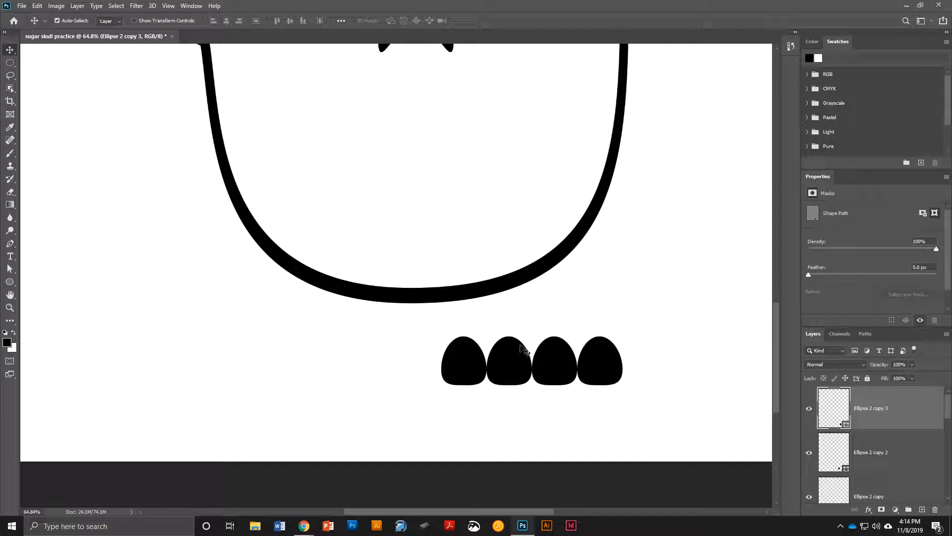
Select the three tooth copies together, leaving the original tooth out of the selection.
scroll(893, 430, "down", 5)
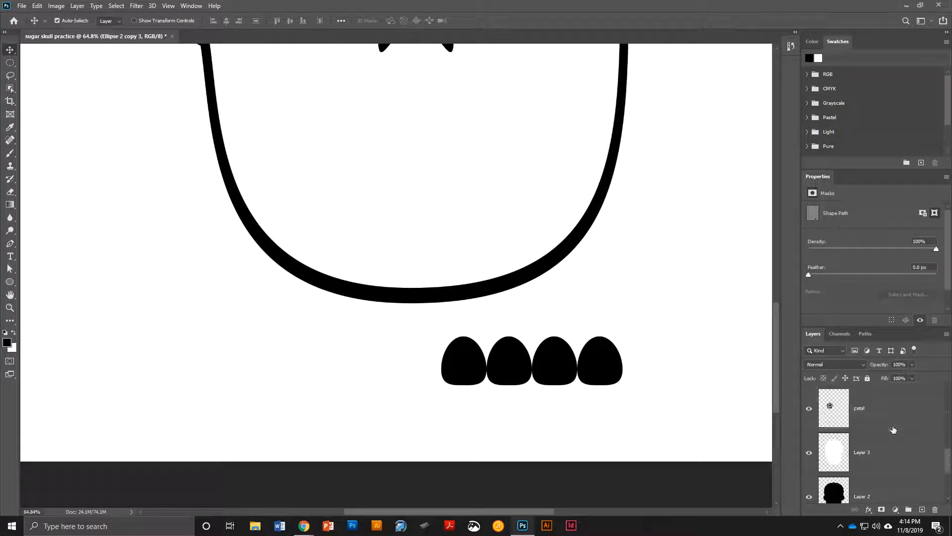
scroll(893, 430, "up", 5)
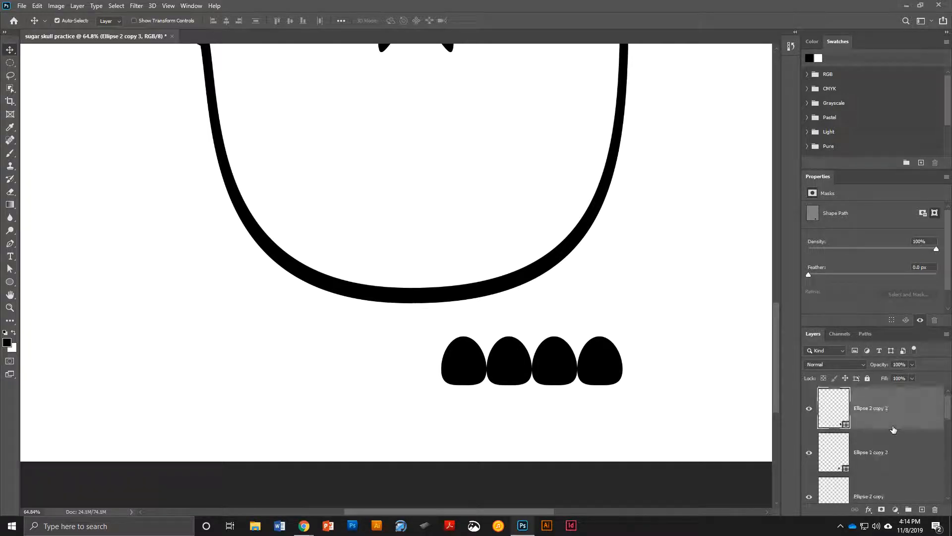
left_click(516, 366)
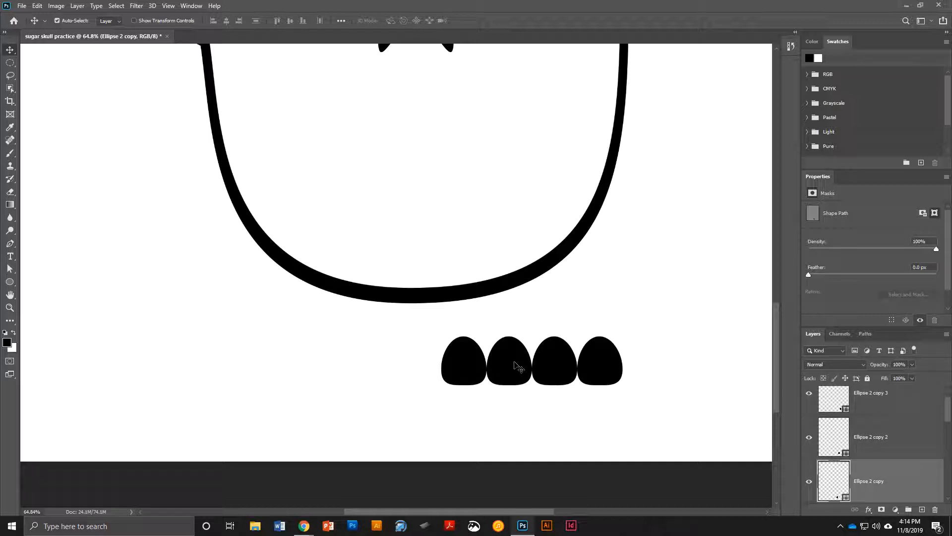
left_click(555, 367, "shift")
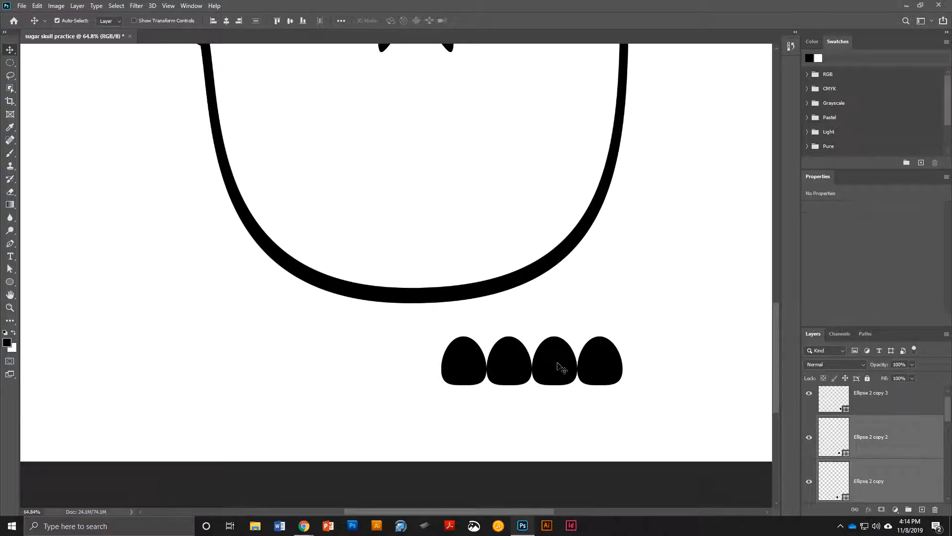
left_click(603, 368, "shift")
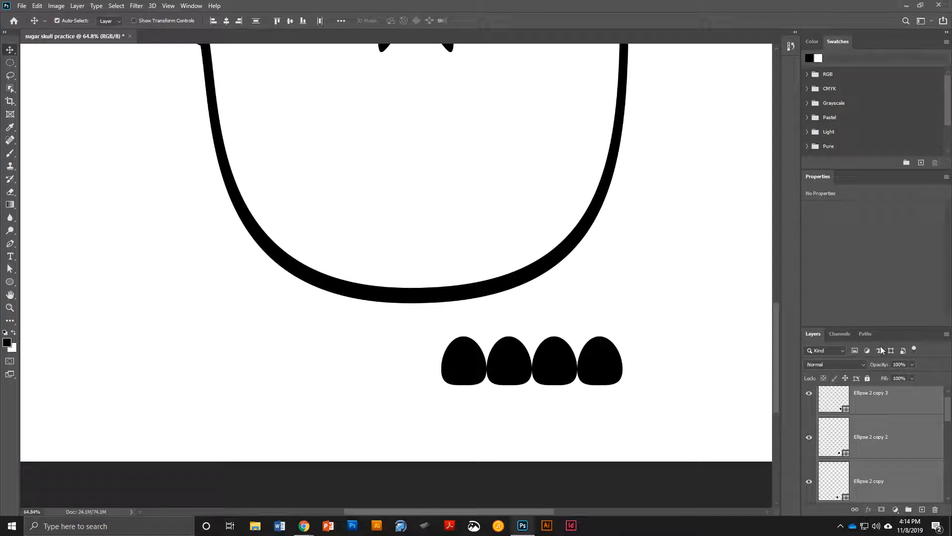
Close the Properties panel and enlarge the Layers panel to show more layers.
left_click_drag(820, 177, 624, 176)
left_click(710, 165)
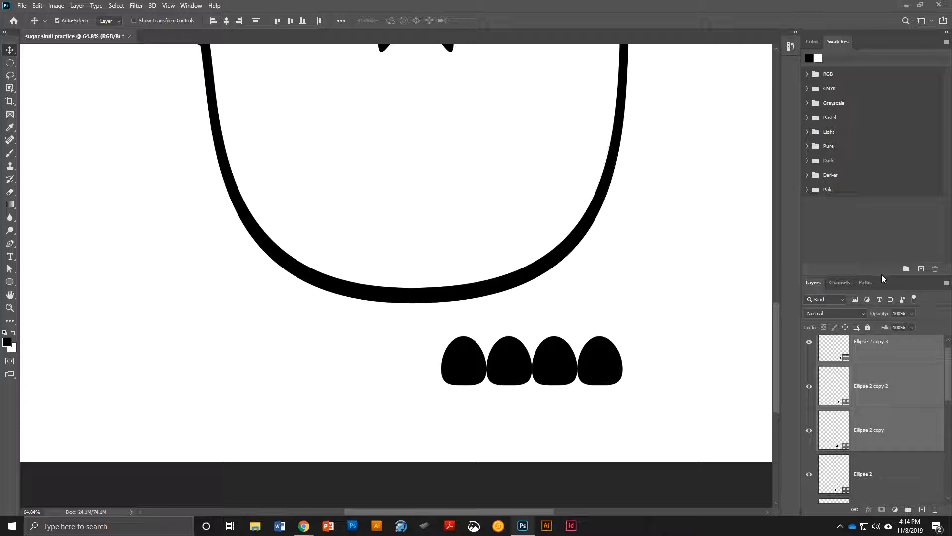
left_click_drag(882, 275, 883, 194)
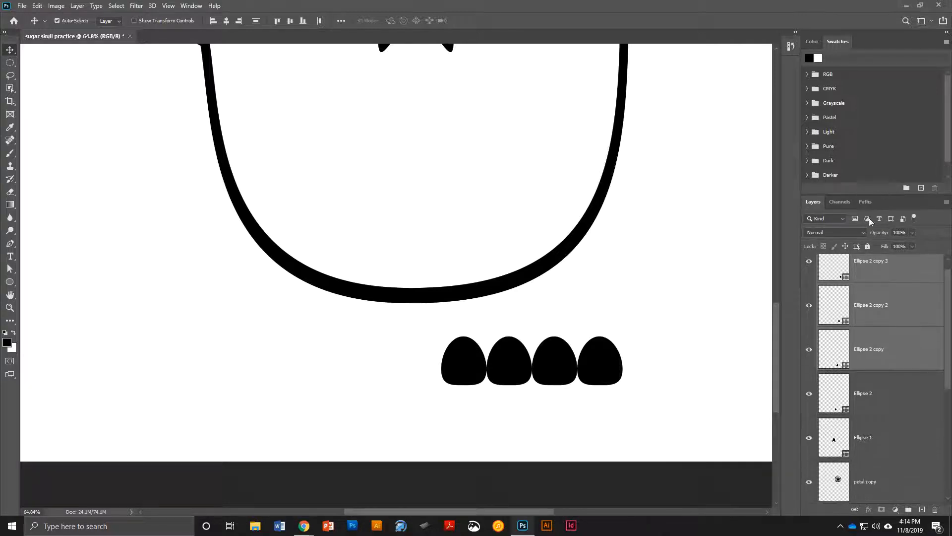
scroll(857, 302, "up", 1)
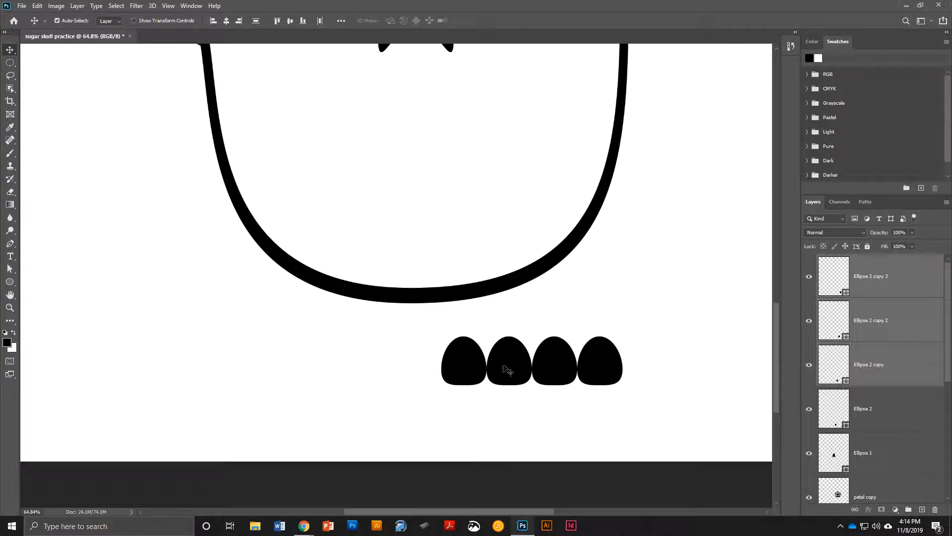
Scale the three selected teeth down proportionally so they are smaller than the first tooth, keeping their shared baseline.
key("ctrl")
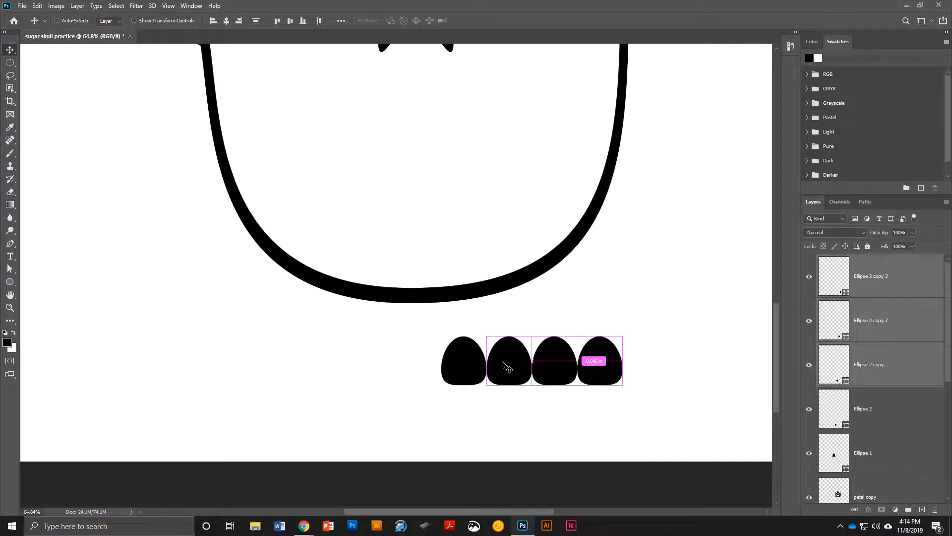
key("ctrl+t")
left_click_drag(623, 334, 604, 354)
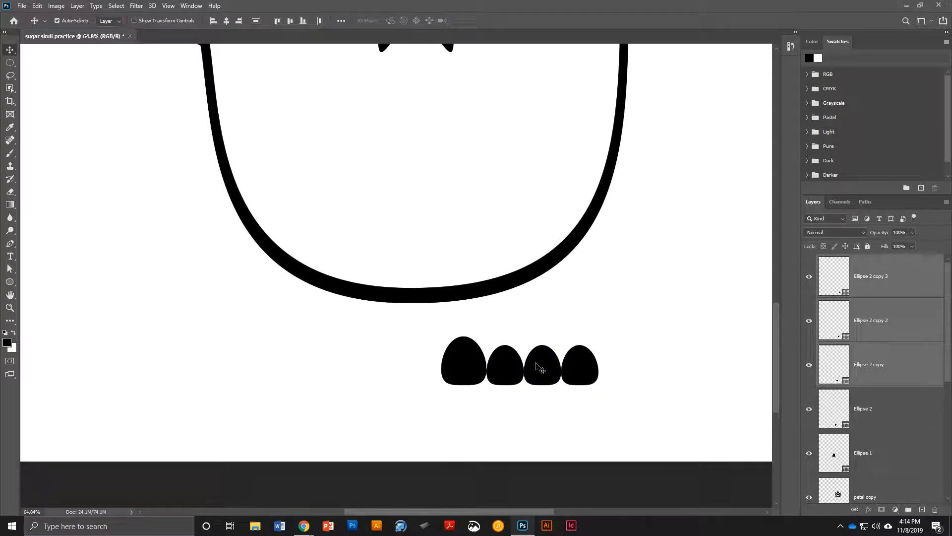
Scale the third and fourth teeth down together proportionally, keeping them on the baseline and against the second tooth.
left_click(592, 343)
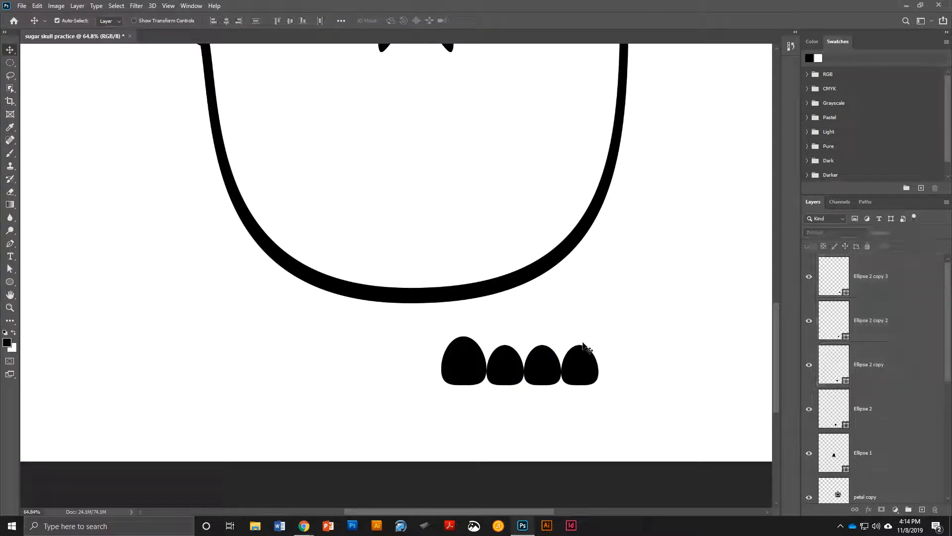
left_click(545, 368)
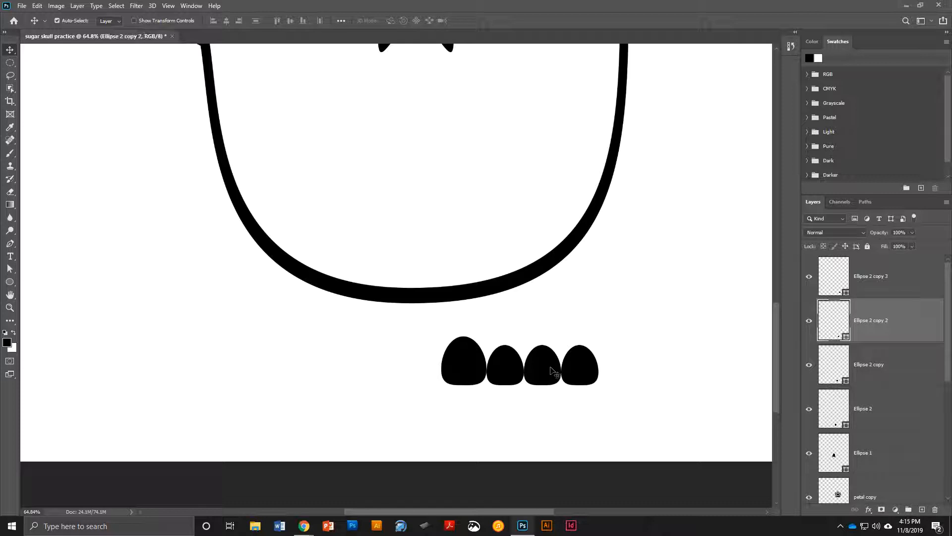
left_click(585, 370, "shift")
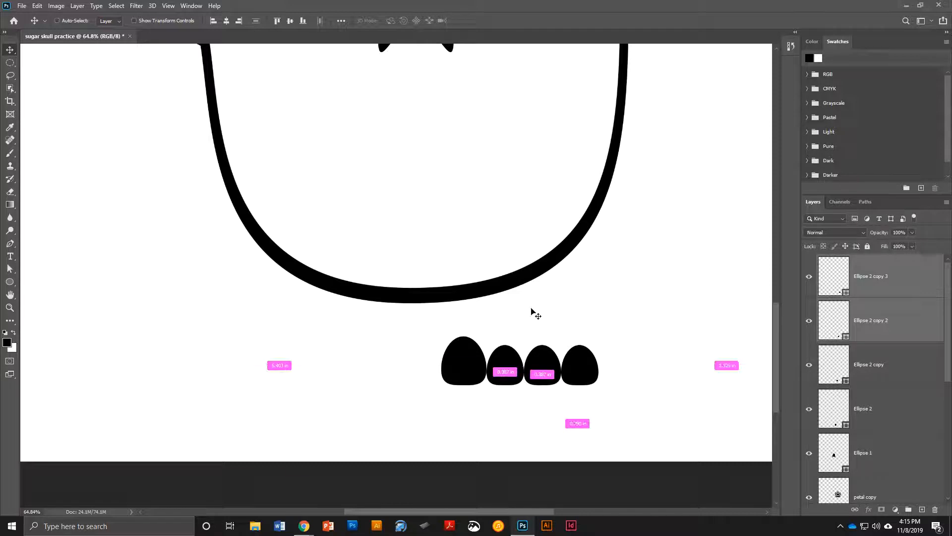
key("ctrl+t")
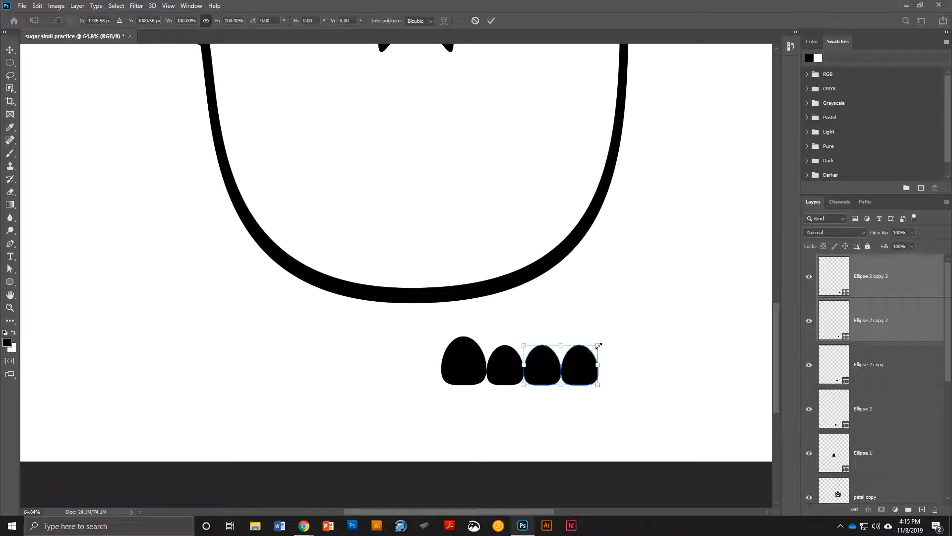
left_click_drag(597, 344, 586, 353)
key("Return")
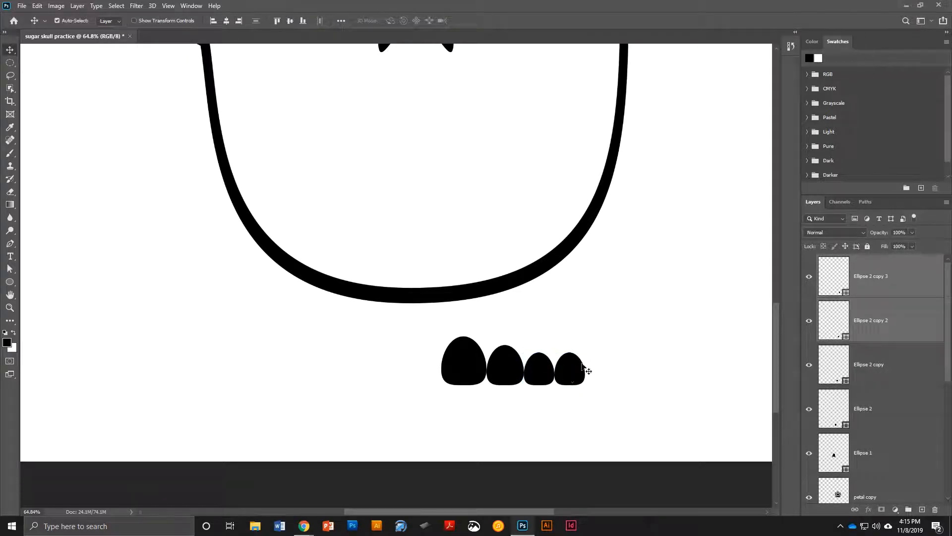
Scale only the fourth tooth down proportionally so it is the smallest, keeping it on the baseline beside the third.
left_click(602, 319)
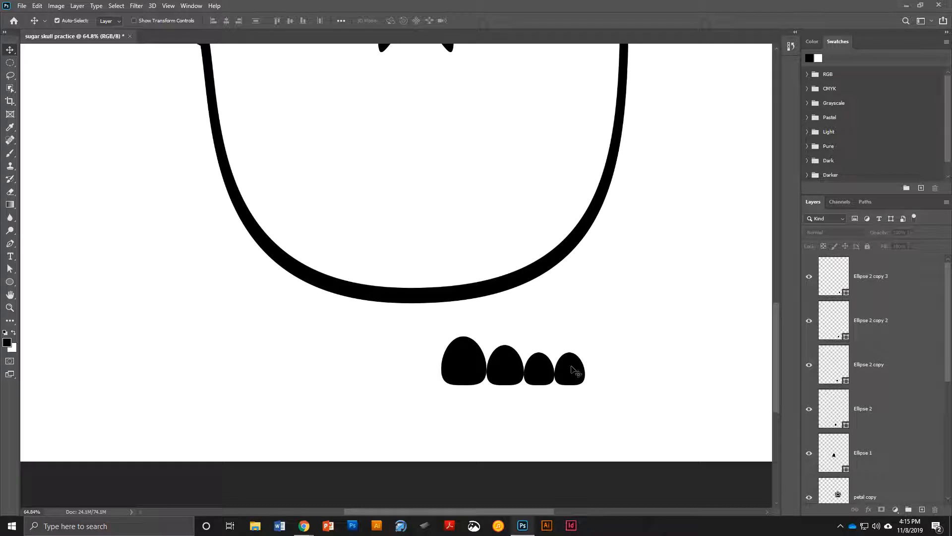
left_click(575, 371)
key("ctrl+t")
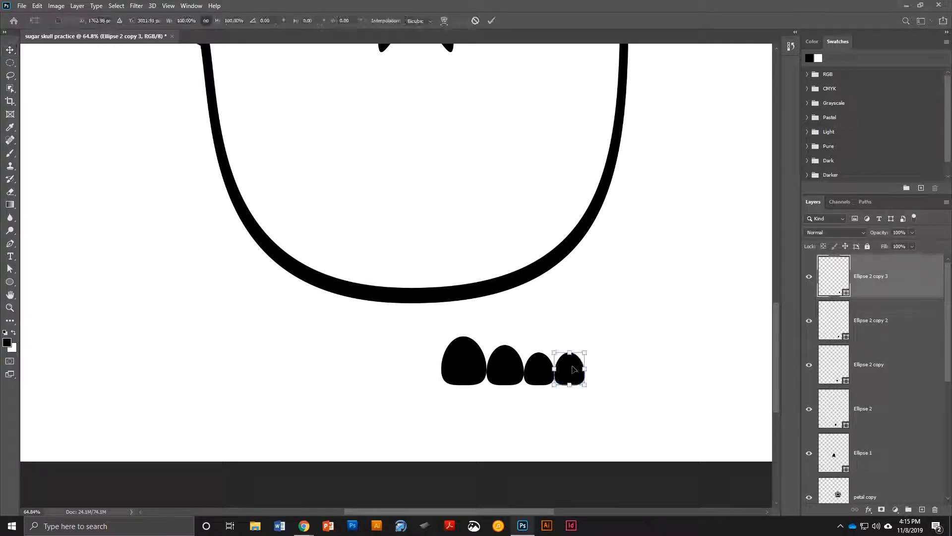
left_click_drag(582, 354, 578, 360)
key("Return")
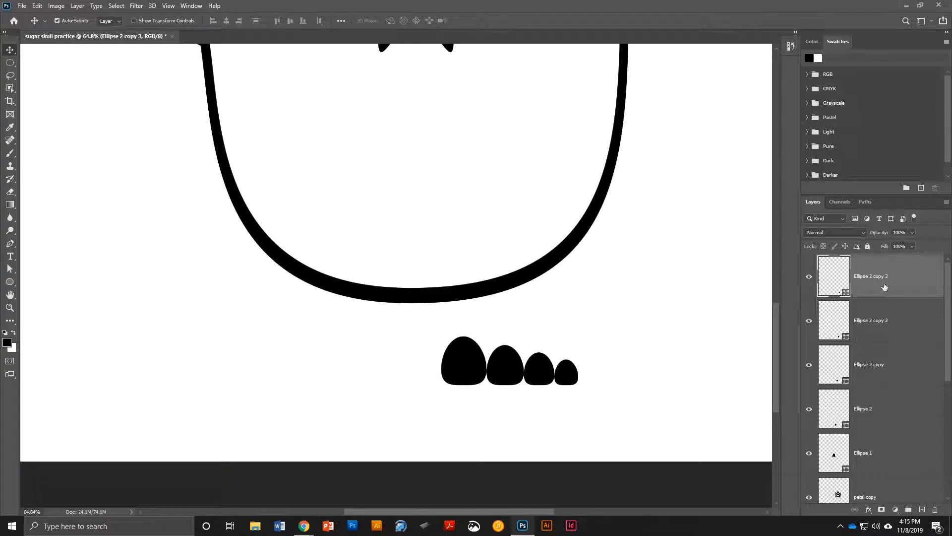
Rasterize the four tooth layers together and move the row to the right beneath the jaw.
left_click(886, 414, "shift")
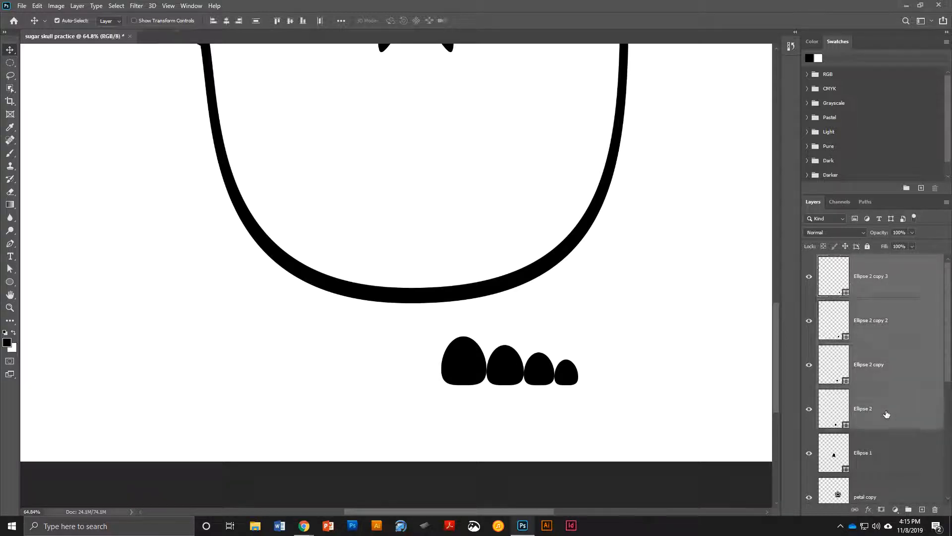
right_click(861, 331)
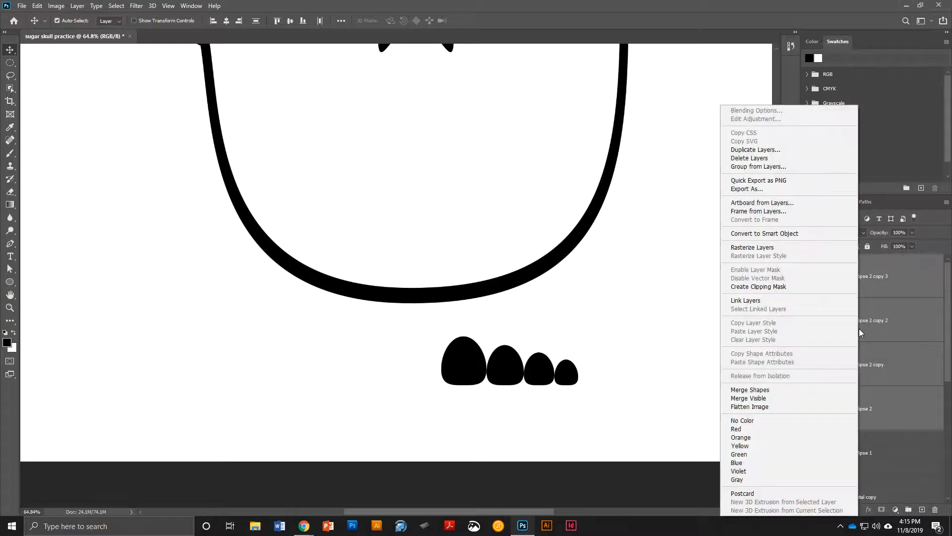
left_click(762, 246)
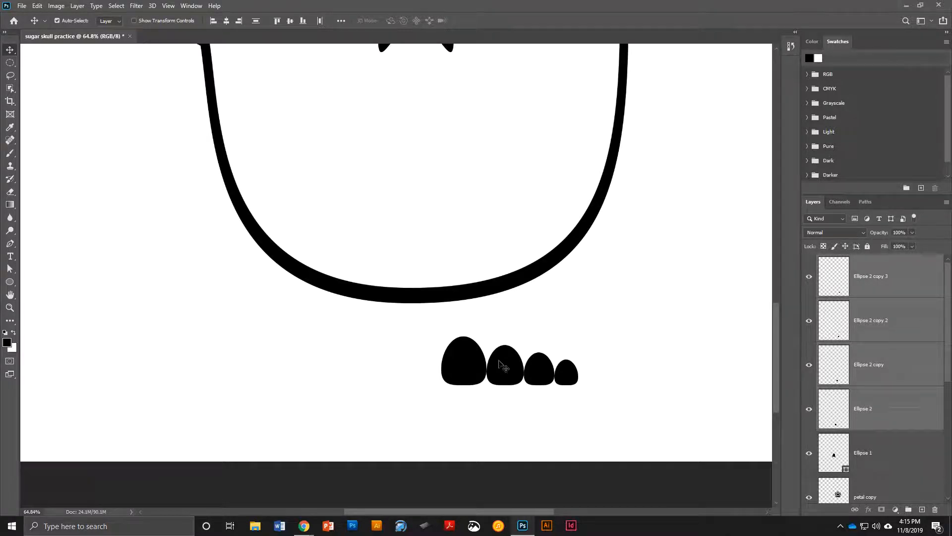
left_click_drag(474, 365, 545, 348)
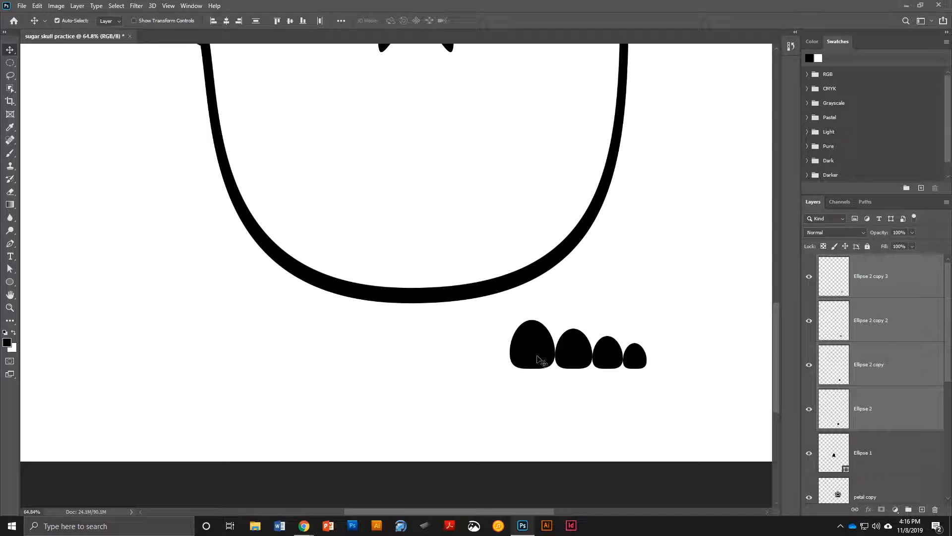
Merge the four tooth layers into one layer and move the row slightly up and to the right.
right_click(877, 283)
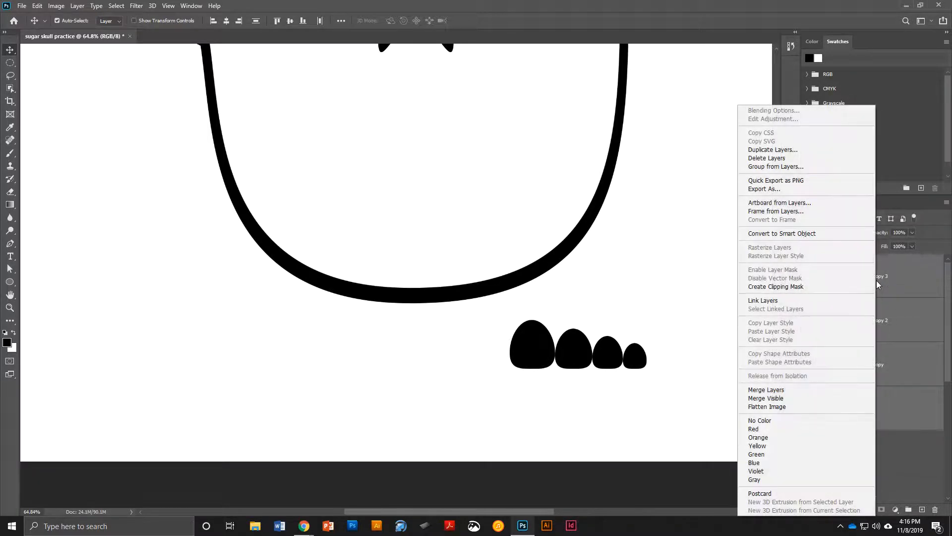
left_click(766, 390)
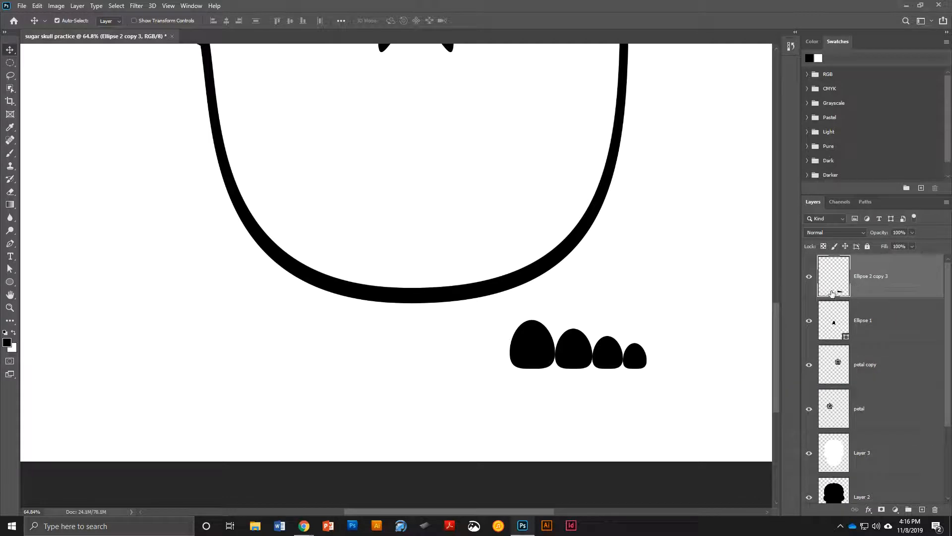
left_click_drag(540, 349, 565, 332)
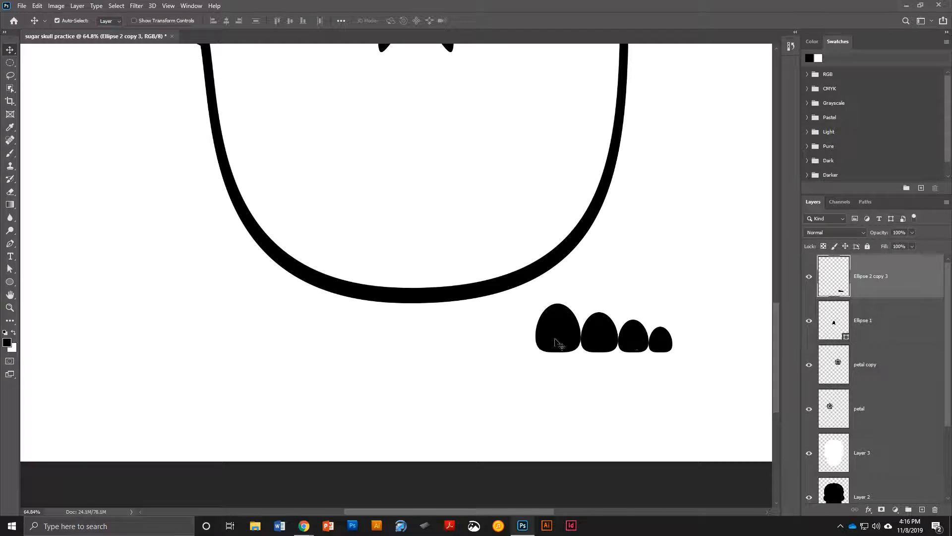
Duplicate the half row of teeth, flip the copy horizontally and align it against the large tooth to form a symmetrical row.
left_click_drag(555, 342, 560, 387)
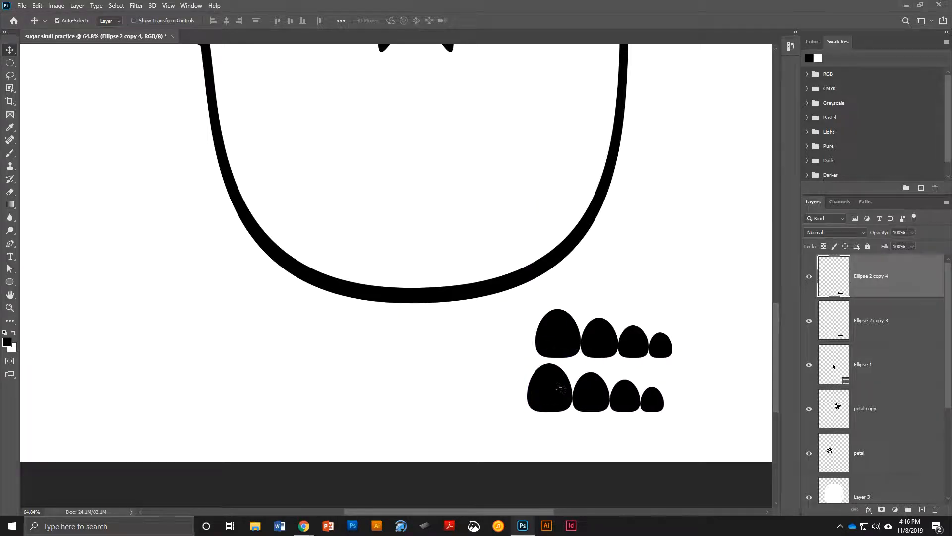
key("ctrl+t")
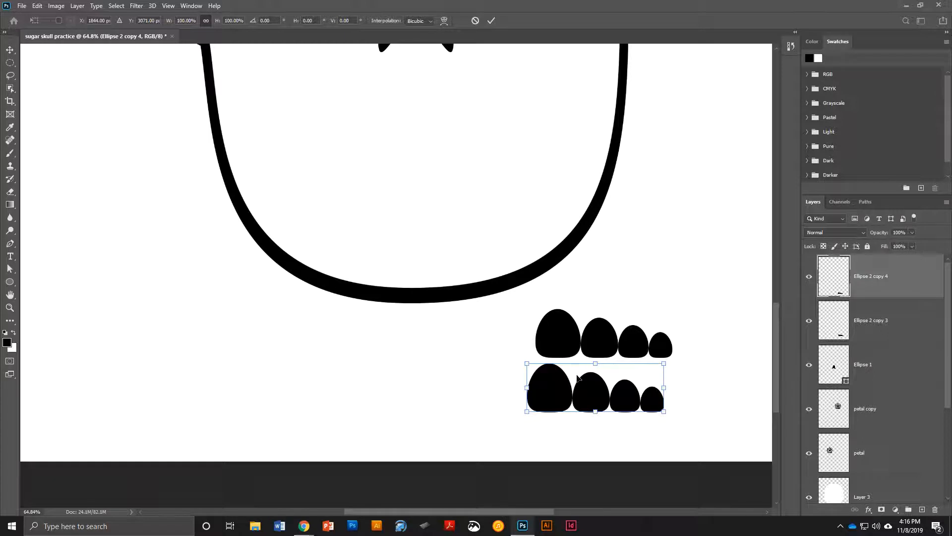
right_click(553, 387)
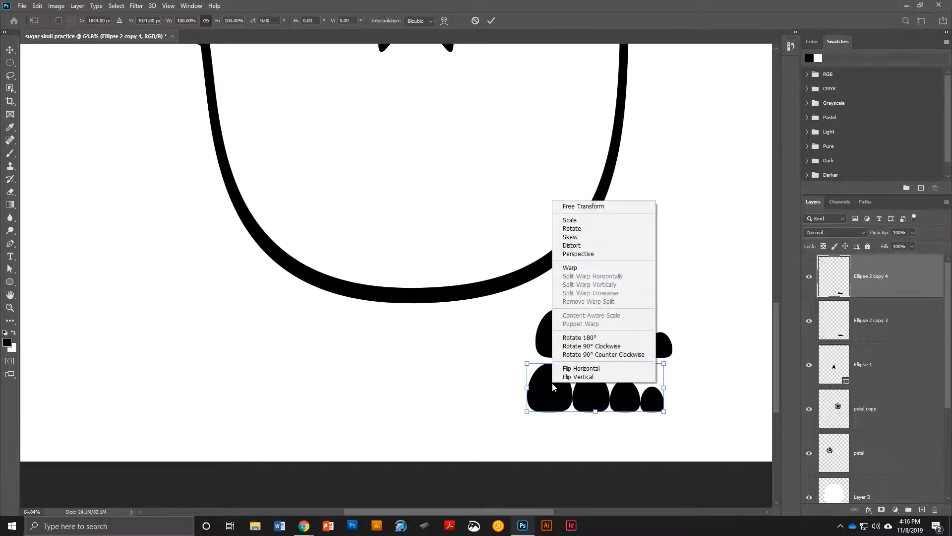
left_click(576, 368)
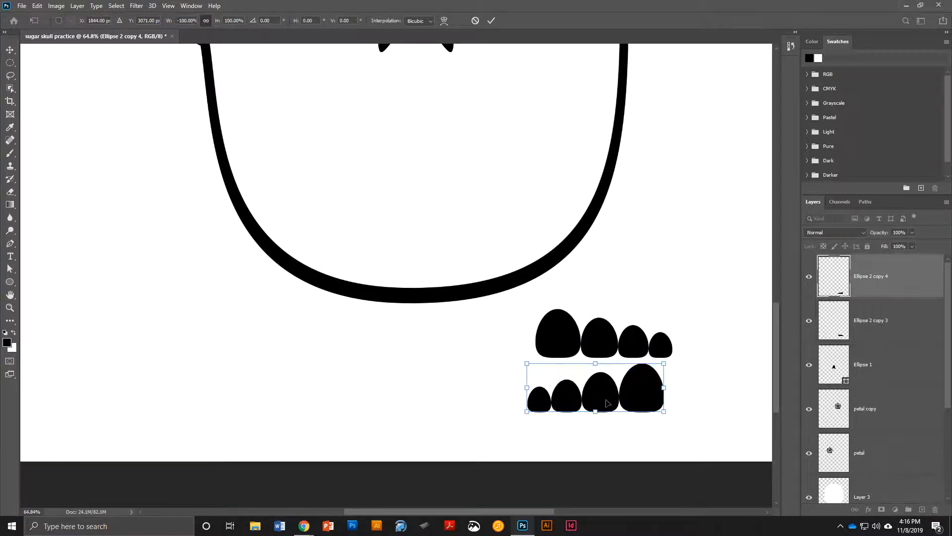
left_click_drag(635, 407, 515, 344)
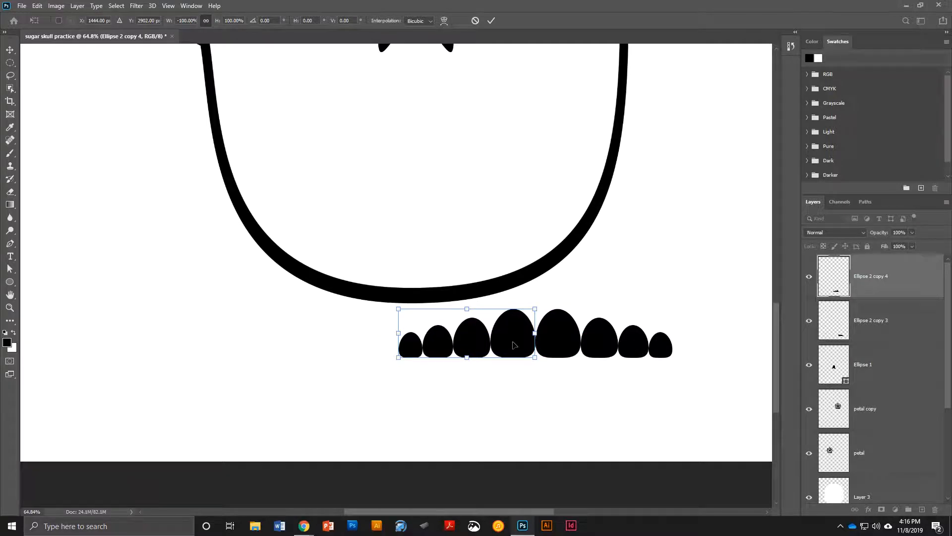
left_click(491, 21)
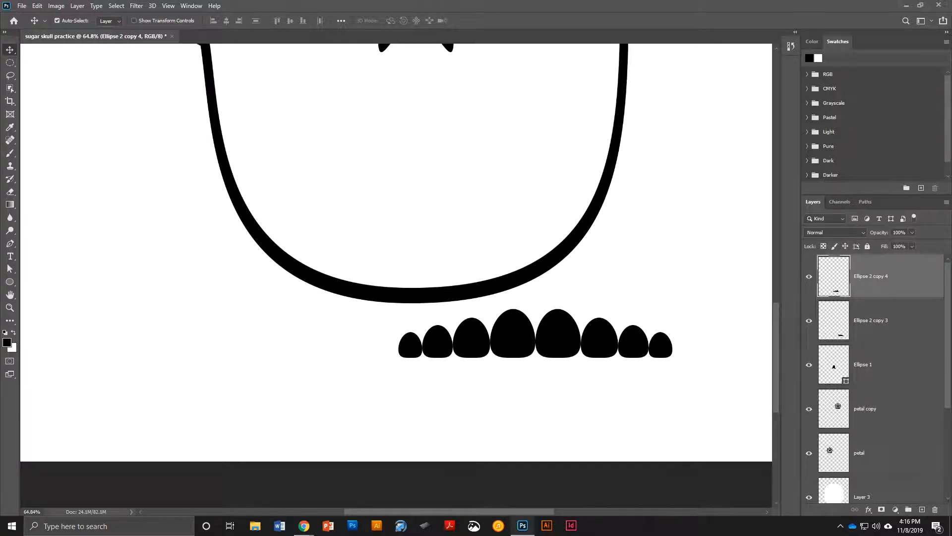
Merge the mirrored half row down into the original half so the eight teeth share one layer.
right_click(887, 277)
left_click(782, 388)
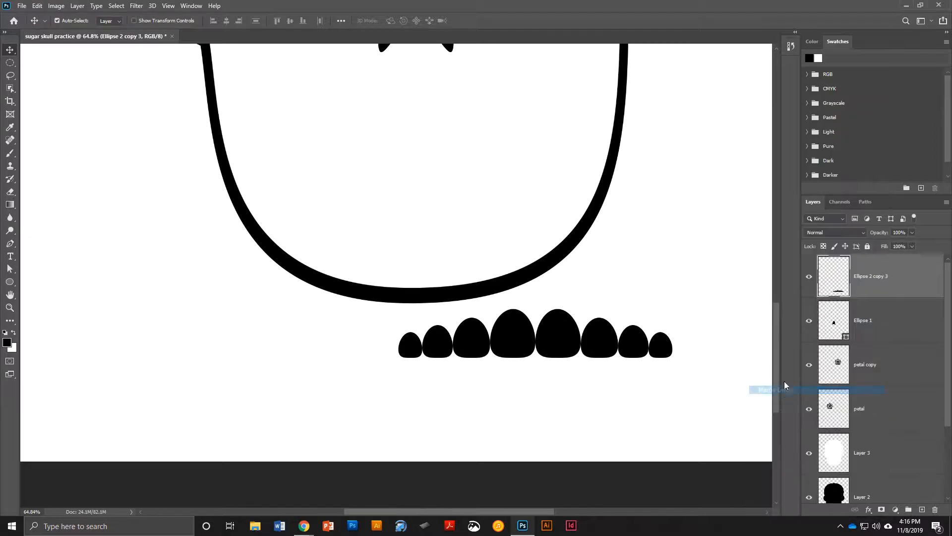
mouse_move(562, 338)
left_mouse_down()
mouse_move(575, 342)
mouse_move(566, 339)
left_mouse_up()
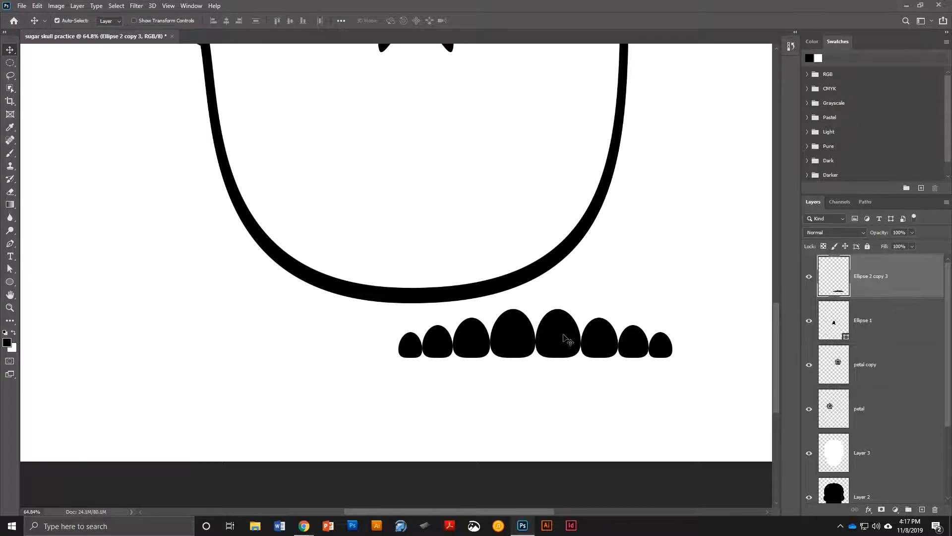
Duplicate the full row of teeth, flip the copy vertically and align it directly beneath the original as the lower teeth.
key("ctrl")
left_click_drag(564, 339, 559, 387)
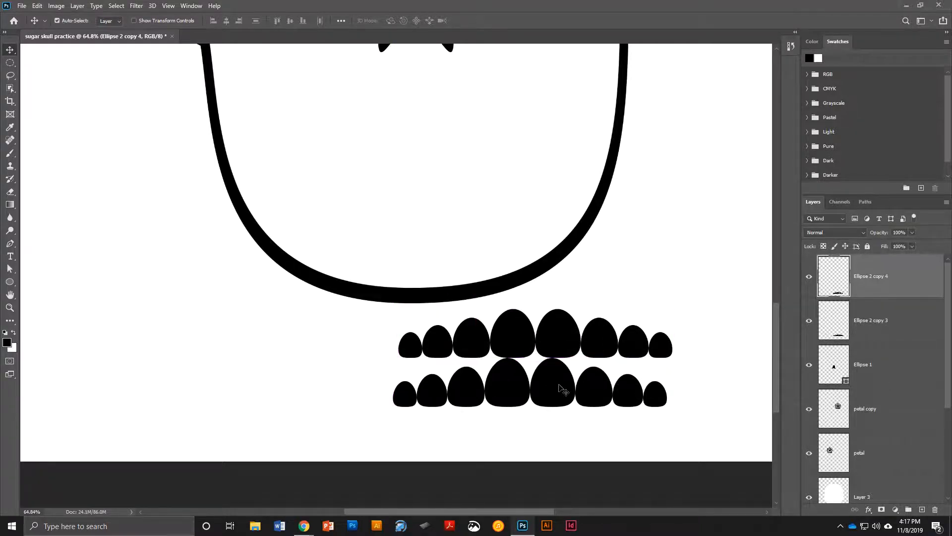
key("ctrl+t")
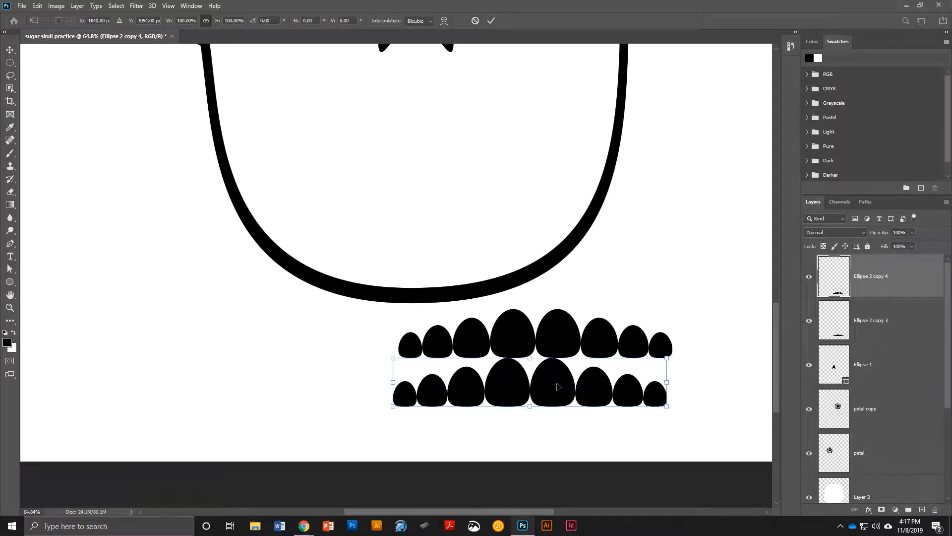
right_click(563, 381)
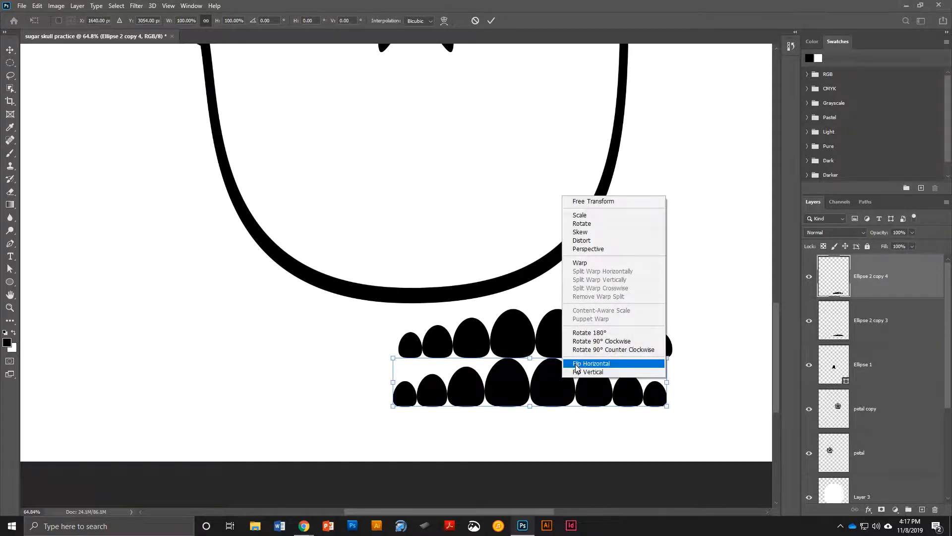
left_click(577, 373)
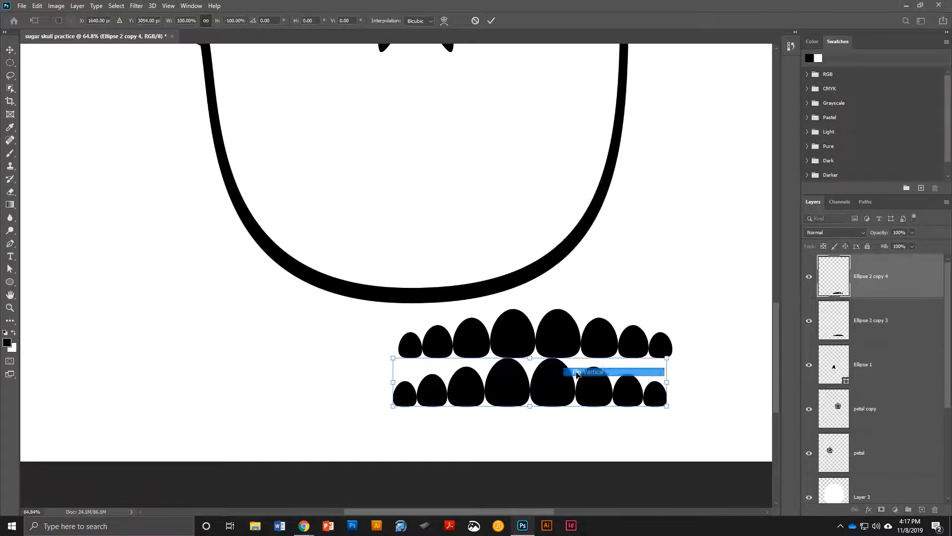
mouse_move(557, 387)
left_mouse_down()
mouse_move(556, 420)
mouse_move(561, 388)
left_mouse_up()
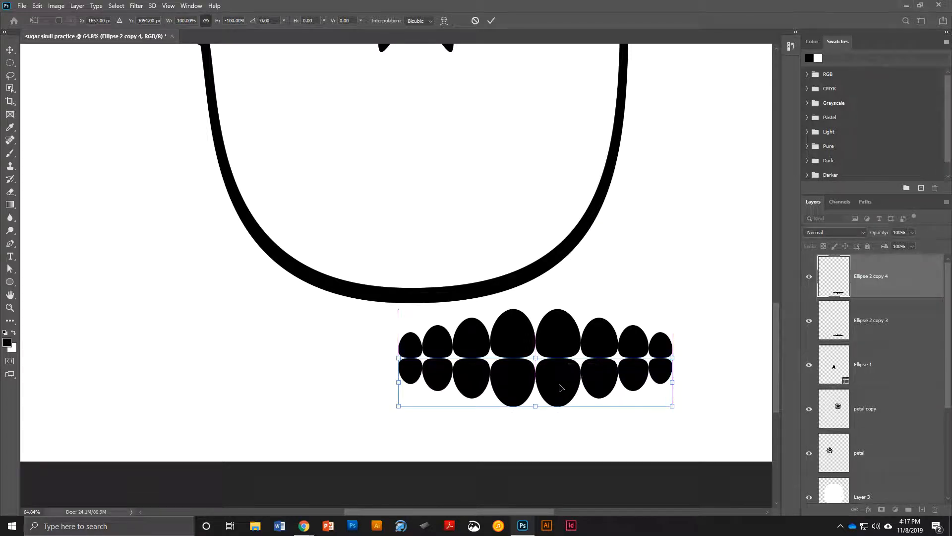
key("Return")
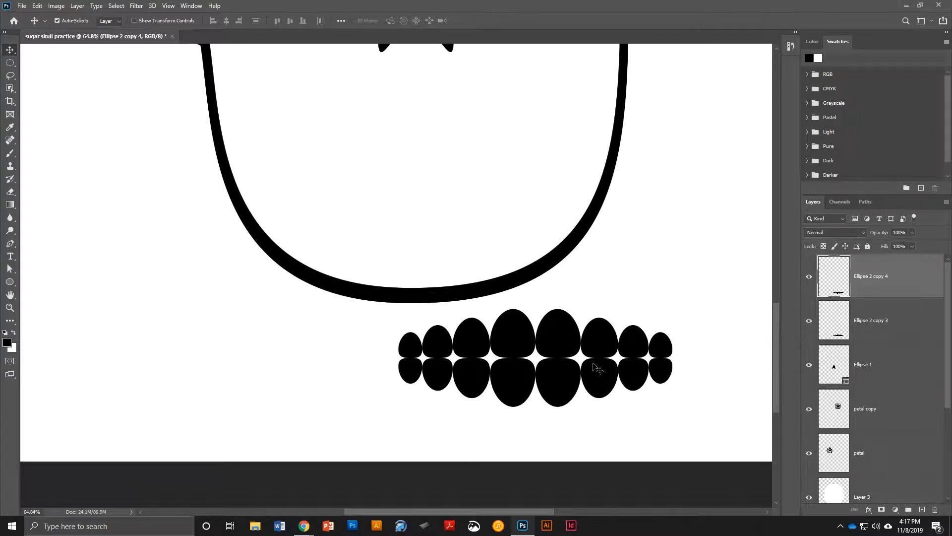
Merge the lower teeth down into the upper row and position the complete set under the skull's nose.
right_click(882, 277)
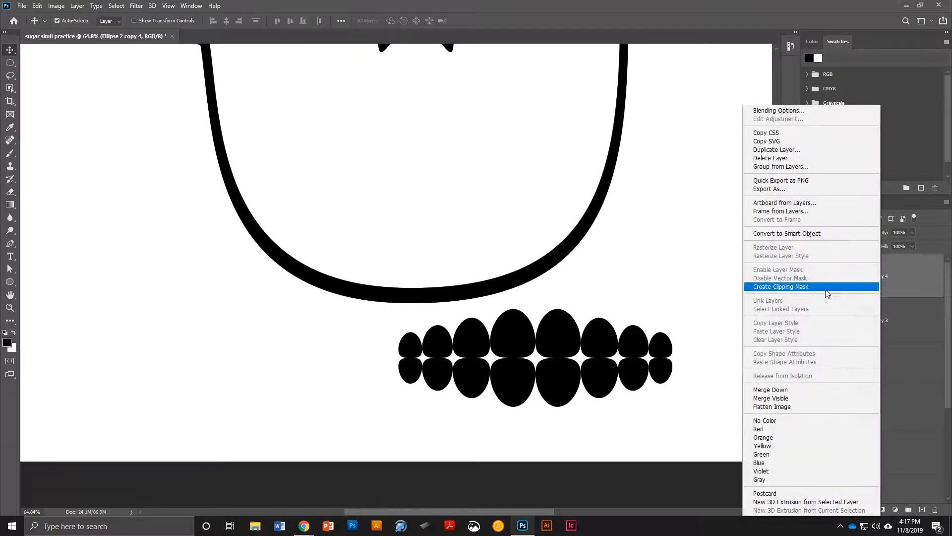
left_click(791, 389)
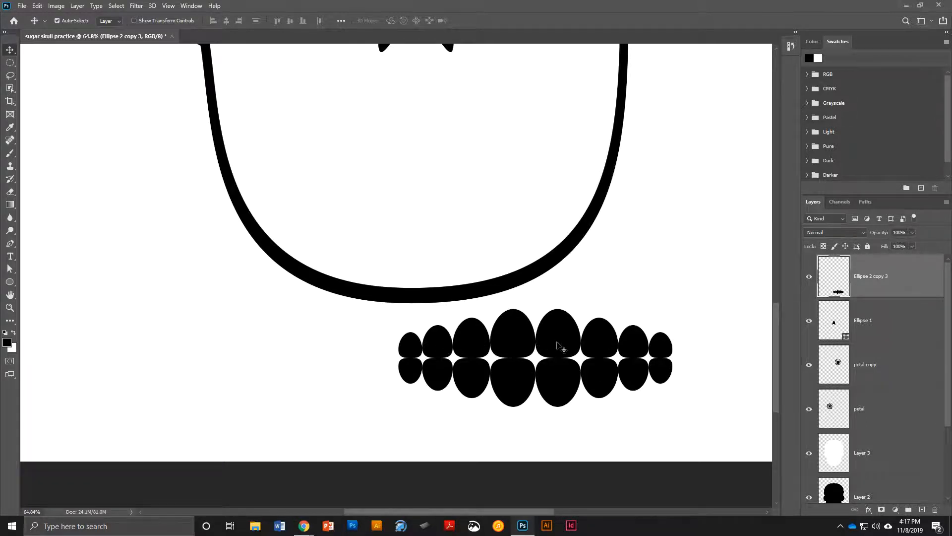
left_click_drag(557, 343, 445, 96)
scroll(457, 192, "down", 5)
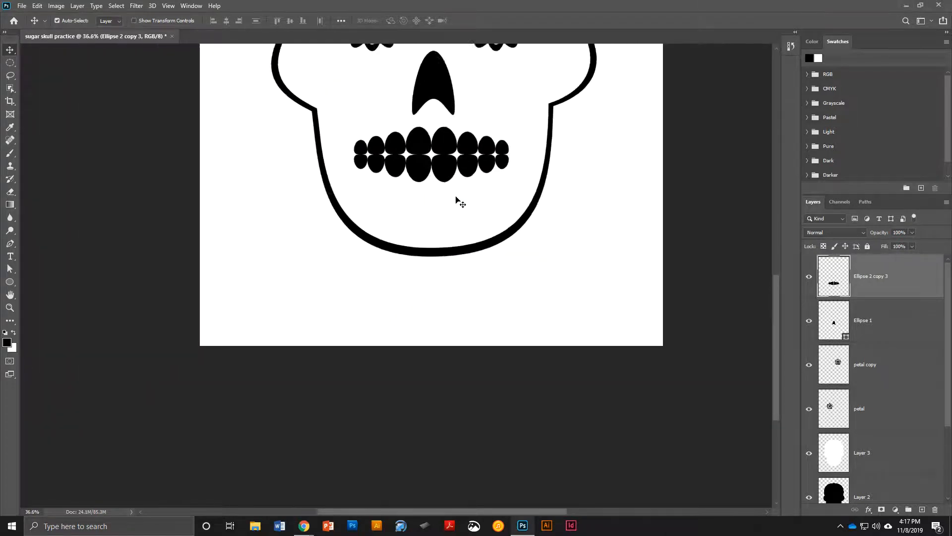
scroll(456, 197, "down", 1)
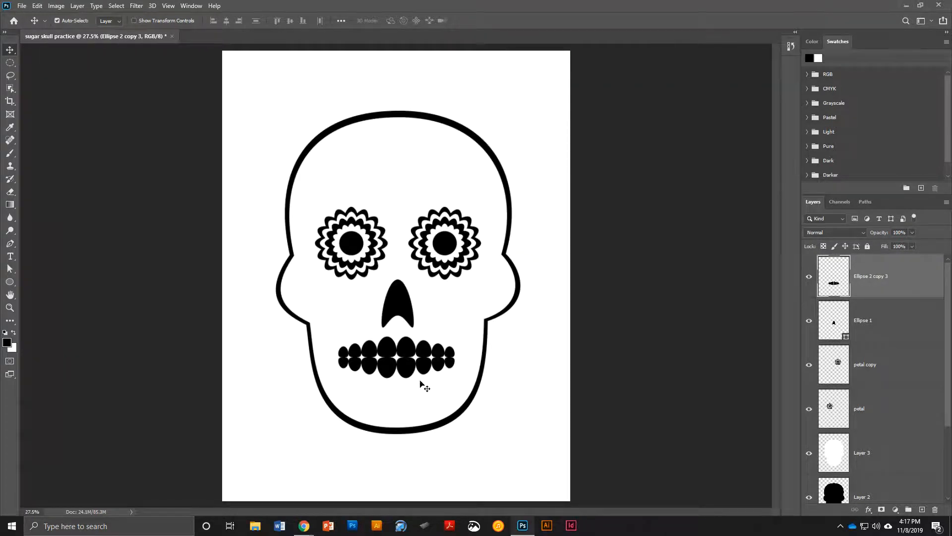
Nudge the nose up slightly and move the teeth out of the skull to the blank area below the jaw.
left_click(400, 300)
left_click_drag(402, 302, 401, 298)
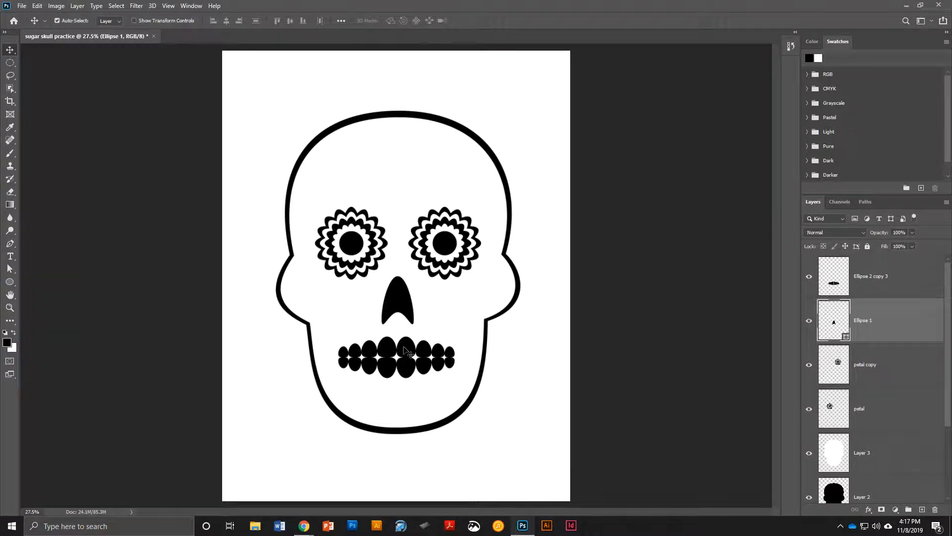
left_click_drag(415, 351, 479, 452)
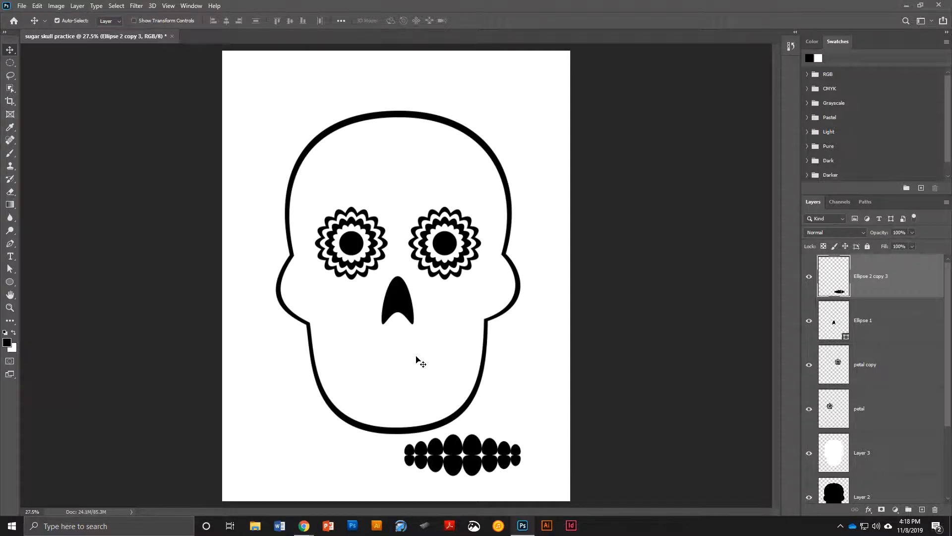
Move the complete set of teeth back into the skull, centred beneath the nose.
left_click_drag(458, 452, 439, 463)
left_click_drag(457, 450, 391, 355)
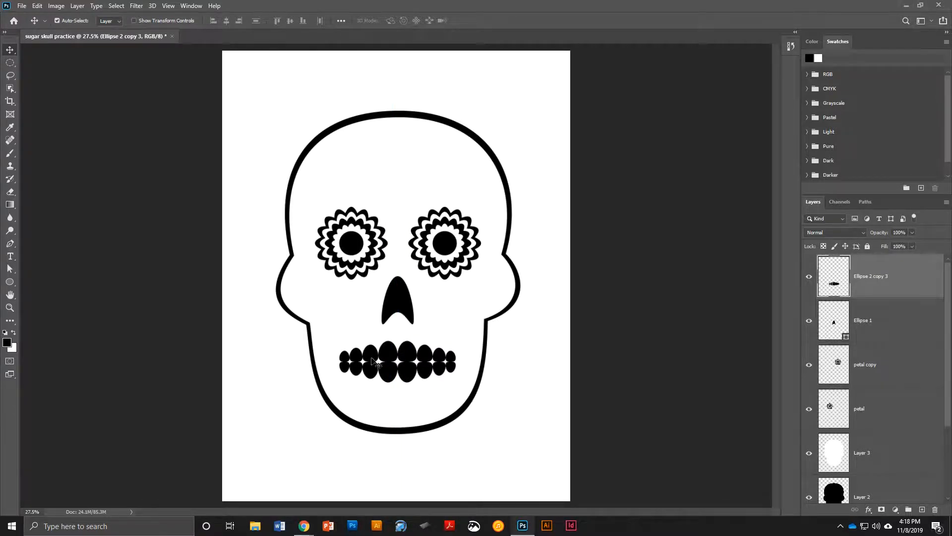
scroll(395, 358, "up", 3)
scroll(397, 356, "up", 5)
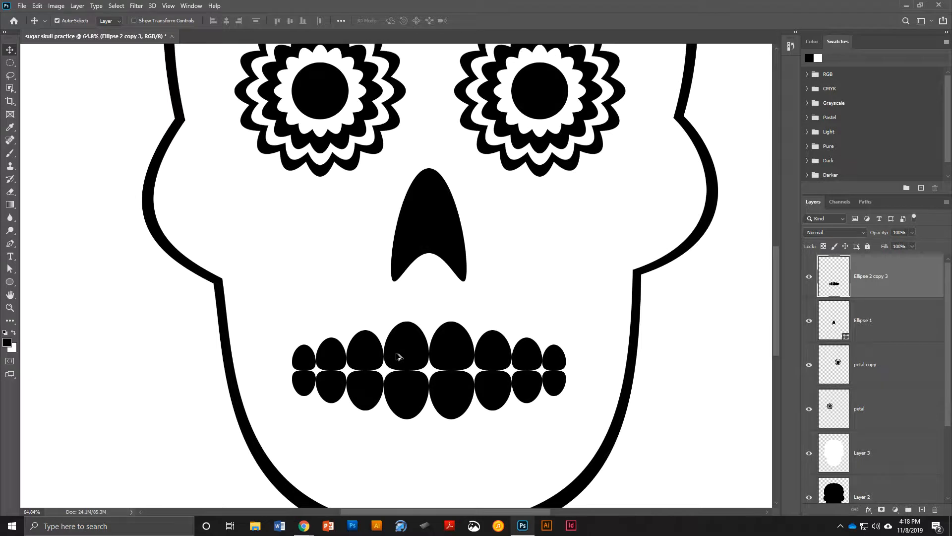
scroll(410, 362, "down", 1)
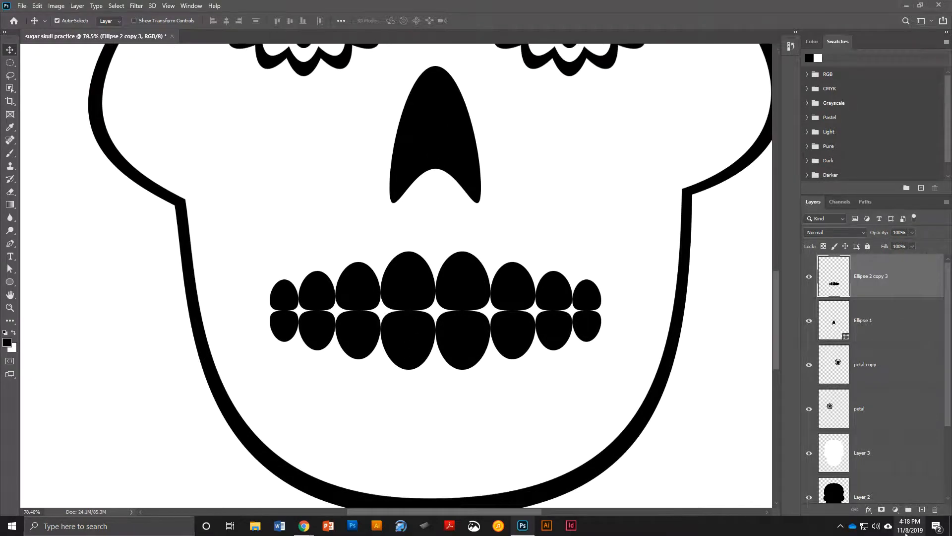
Add a blank layer directly beneath the teeth layer and rename the teeth layer as Teeth.
left_click(922, 510)
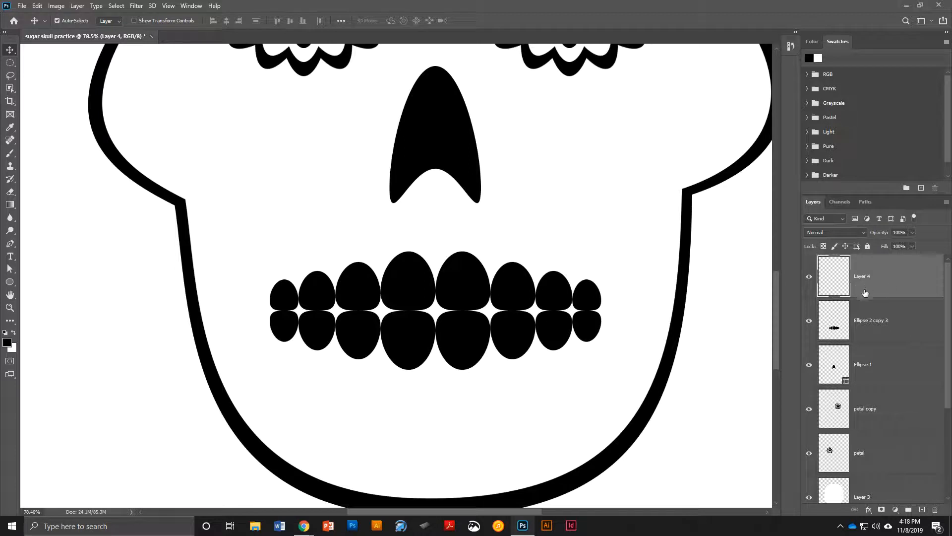
left_click_drag(882, 285, 886, 334)
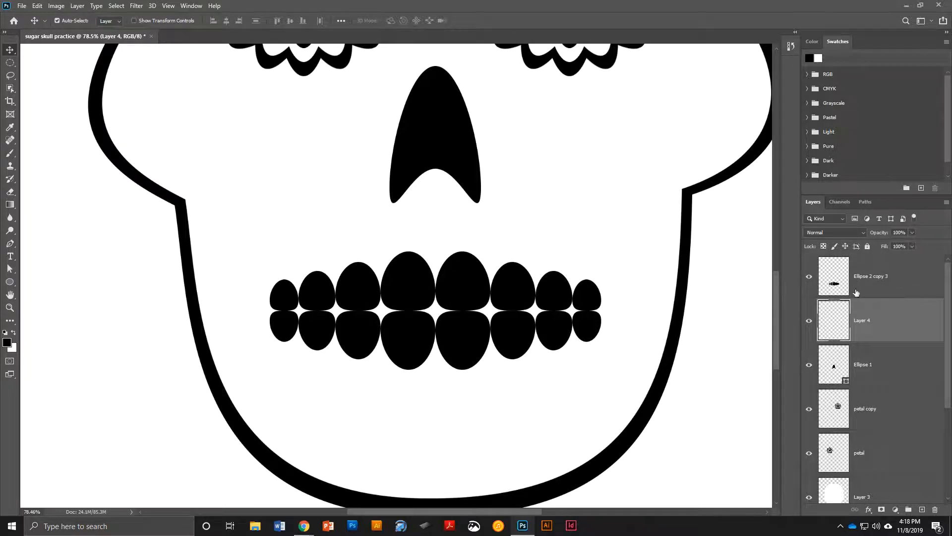
double_click(873, 277)
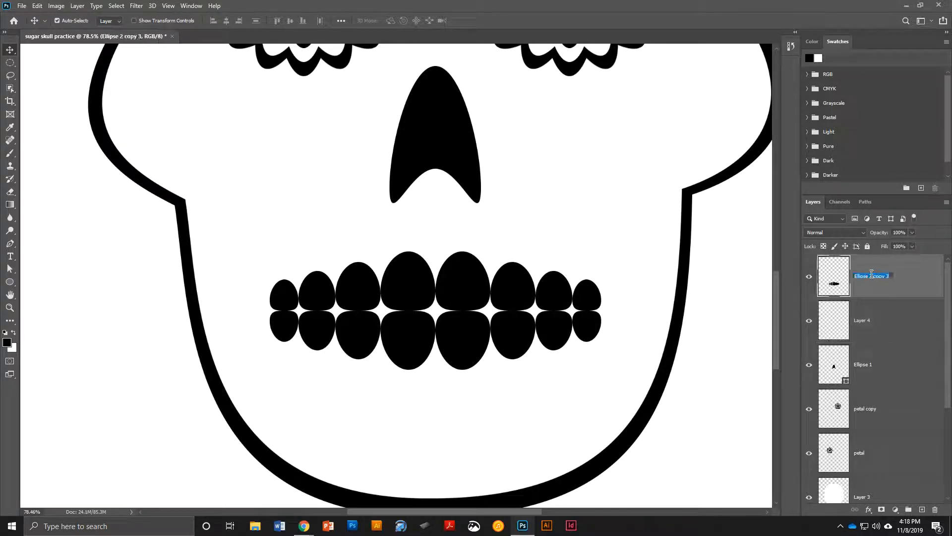
type("Teeth")
key("Return")
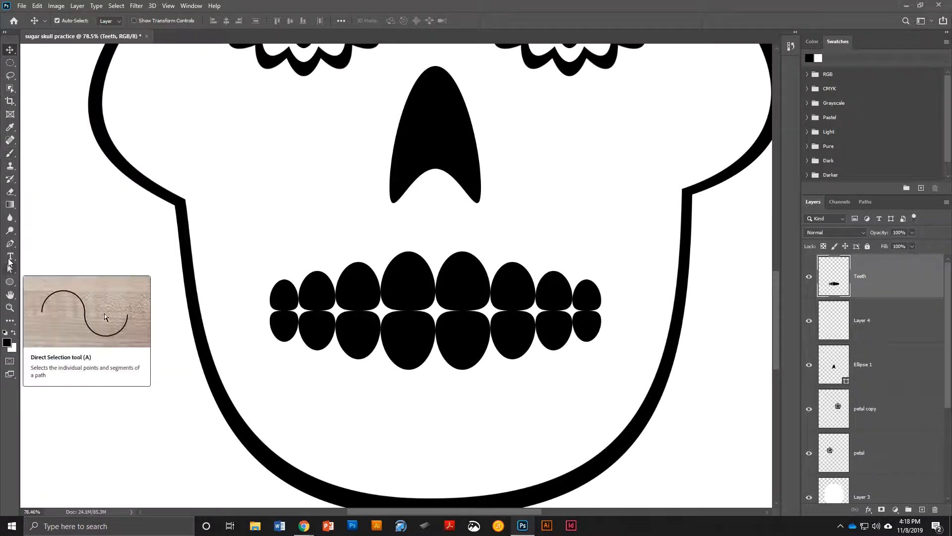
Start a Pen tool path on the blank layer beneath Teeth, placing the first anchor above the gap between the upper front teeth.
left_click(9, 245)
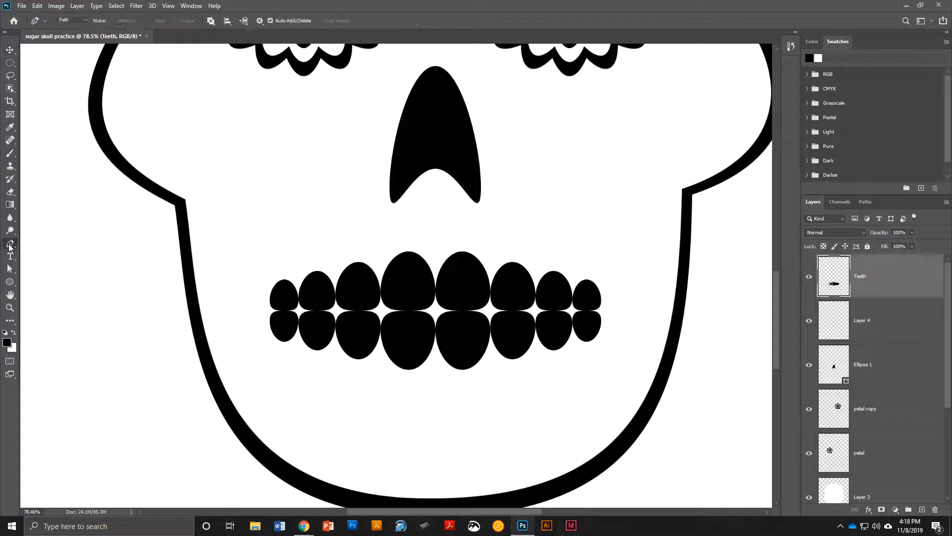
left_click(880, 323)
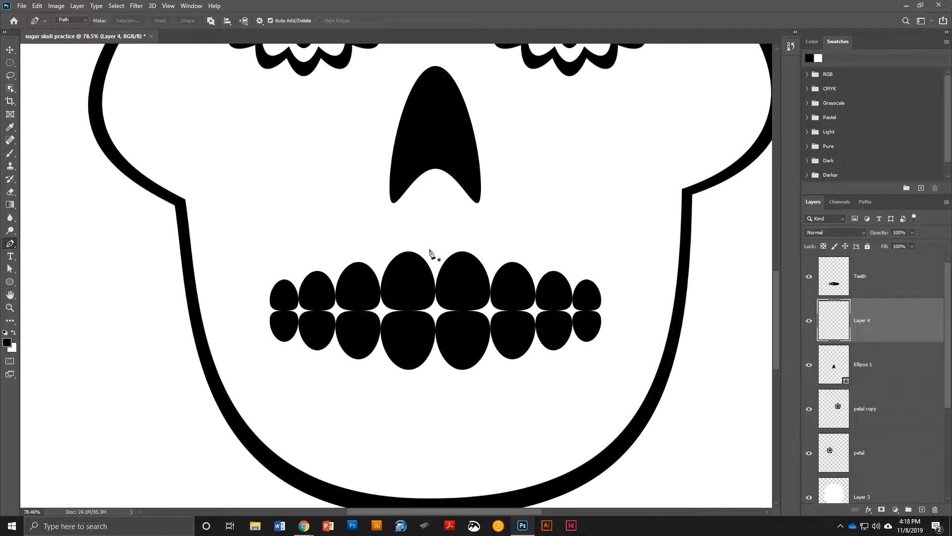
left_click(436, 247)
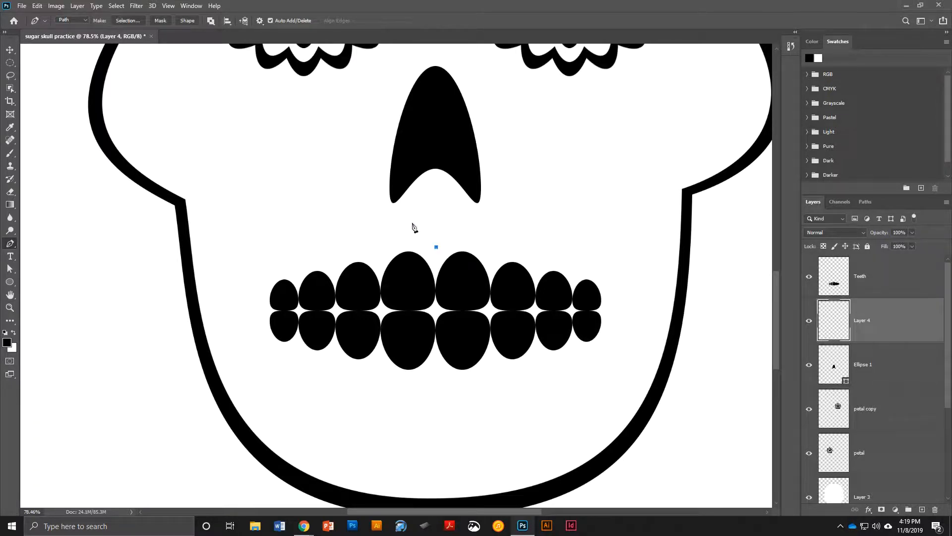
left_click(379, 256)
left_click_drag(380, 259, 352, 304)
left_click(332, 259)
key("ctrl+z")
key("ctrl+z")
Trace three scalloped curves over the upper-left teeth, with sharp anchors above the gaps between the teeth.
left_click_drag(378, 255, 354, 303)
left_click(378, 255, "alt")
left_click_drag(332, 265, 321, 293)
left_click_drag(321, 293, 321, 248)
left_click_drag(296, 271, 277, 262)
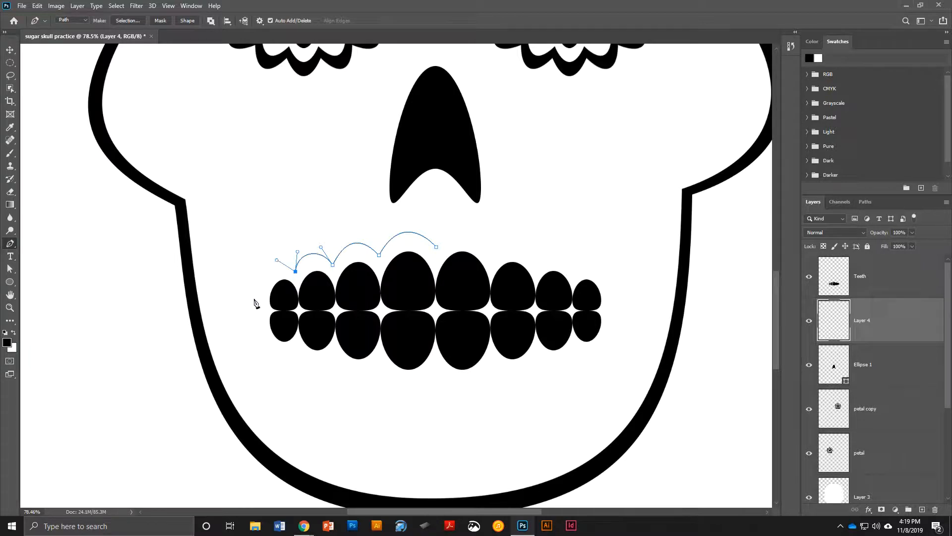
Continue the scalloped path around the left end of the mouth and under the lower-left teeth to the centre gap.
left_click_drag(258, 307, 259, 338)
left_click_drag(296, 354, 308, 375)
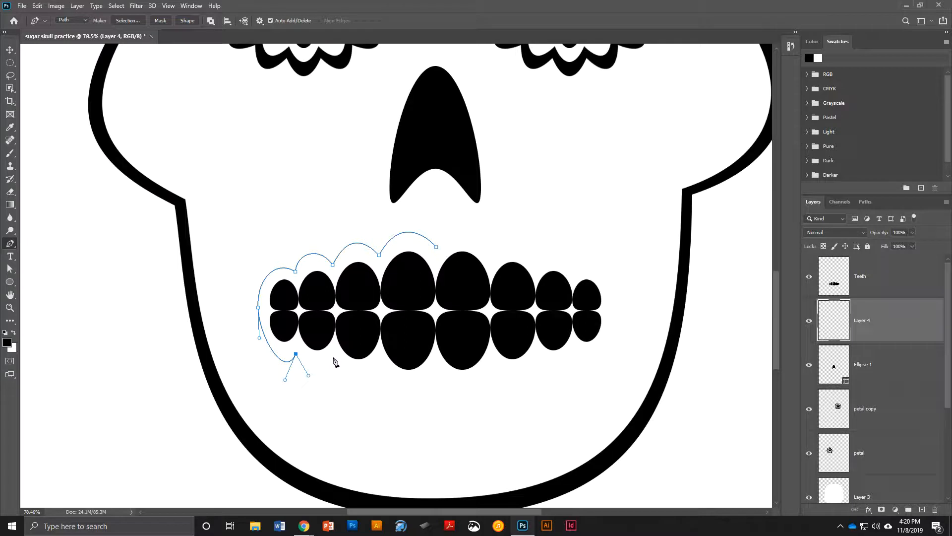
left_click_drag(333, 359, 393, 396)
left_click_drag(436, 371, 447, 395)
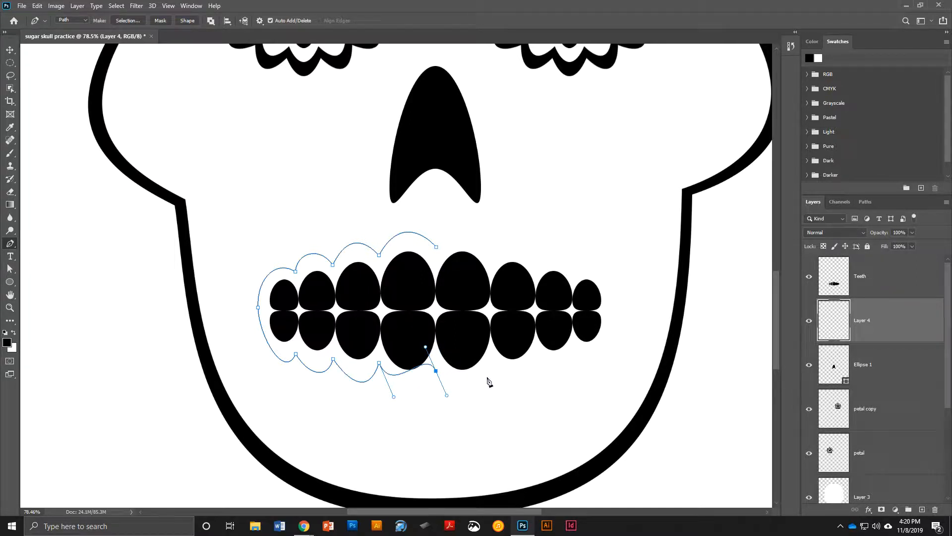
key("ctrl+z")
left_click_drag(433, 371, 443, 398)
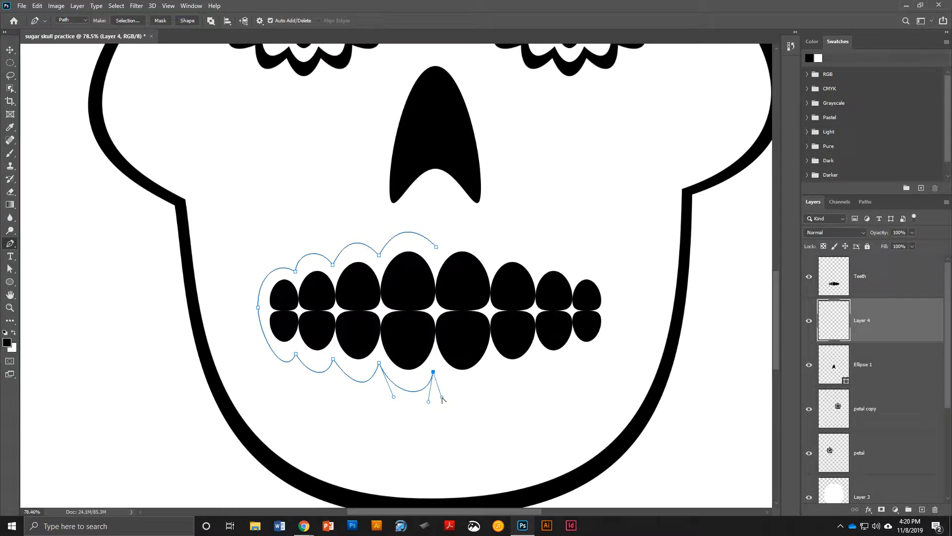
Trace the scallops under the lower-right teeth, around the right end and over the upper-right teeth, closing the path at its start.
left_click_drag(492, 365, 502, 387)
left_click_drag(536, 355, 551, 377)
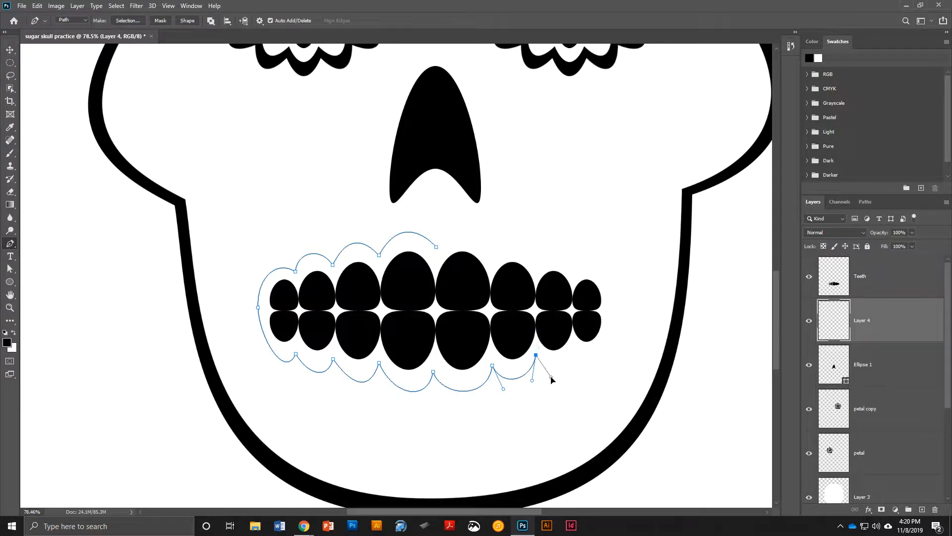
mouse_move(572, 346)
left_mouse_down()
mouse_move(578, 323)
mouse_move(582, 360)
left_mouse_up()
left_click_drag(612, 313, 611, 270)
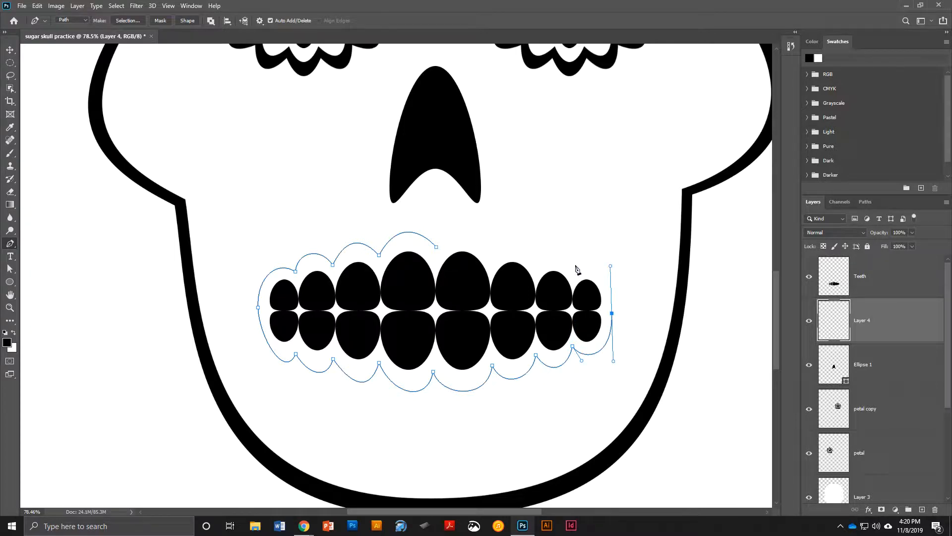
left_click_drag(575, 265, 412, 273)
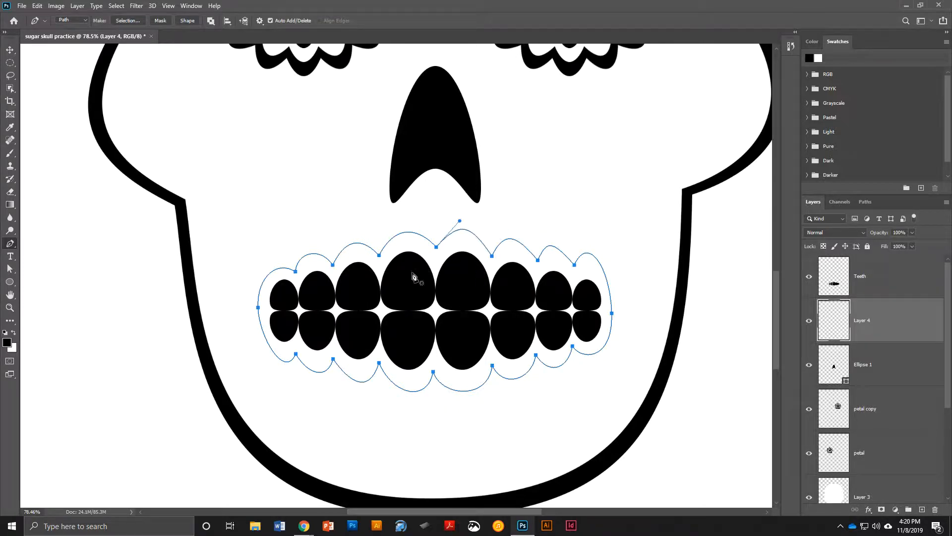
Convert the closed gum path into a selection with a 0-pixel feather, fill it with black and deselect.
right_click(442, 242)
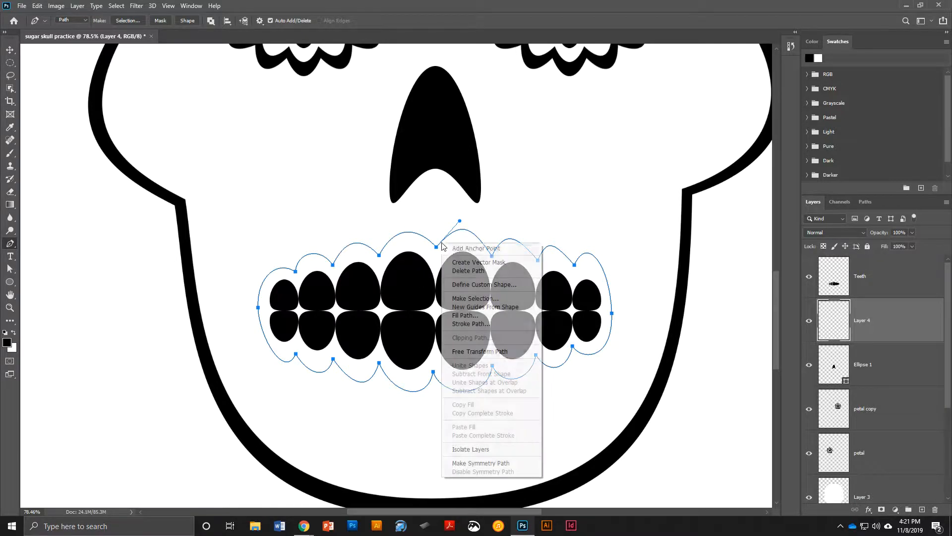
left_click(464, 299)
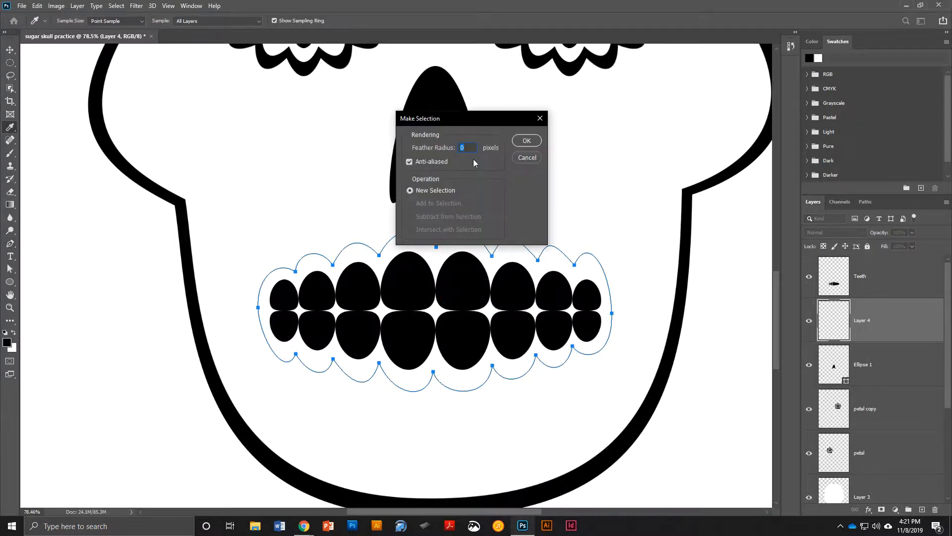
left_click(526, 141)
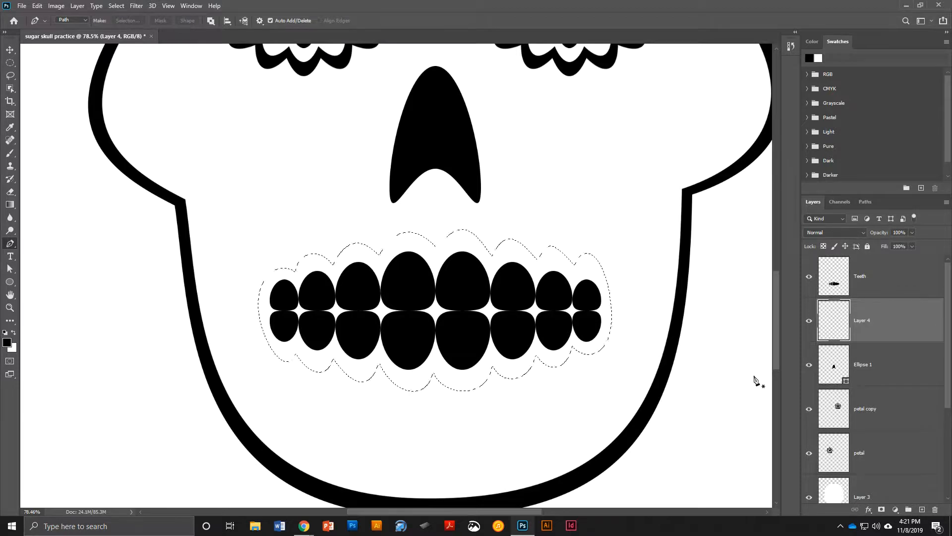
key("alt+BackSpace")
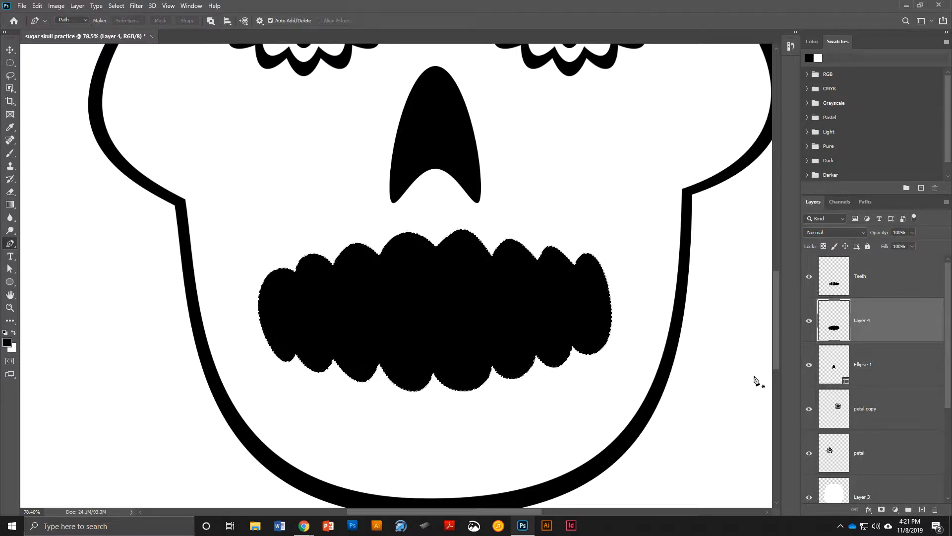
key("ctrl+d")
Hide the black gum layer, select the tooth shapes on the Teeth layer, fill them with white and show the gum layer again.
left_click(810, 322)
left_click(899, 277)
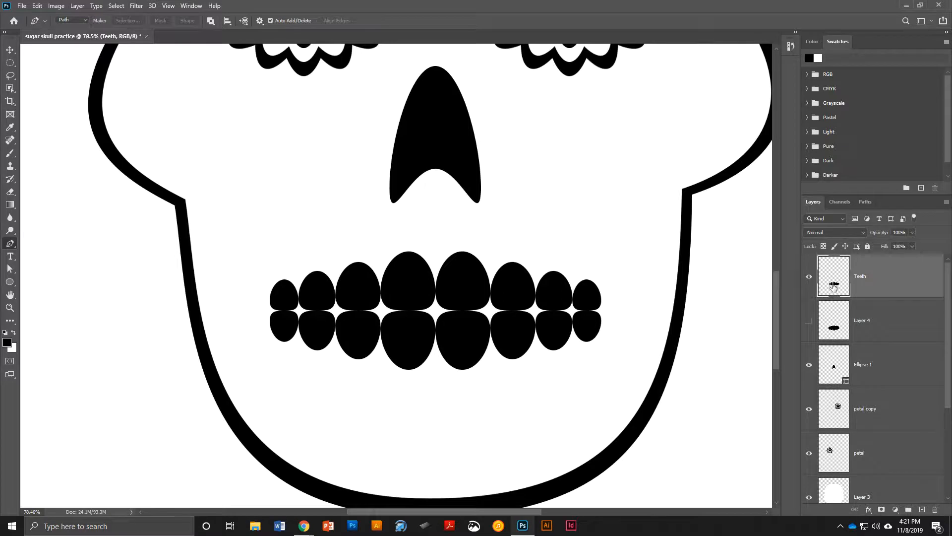
left_click(835, 286, "ctrl")
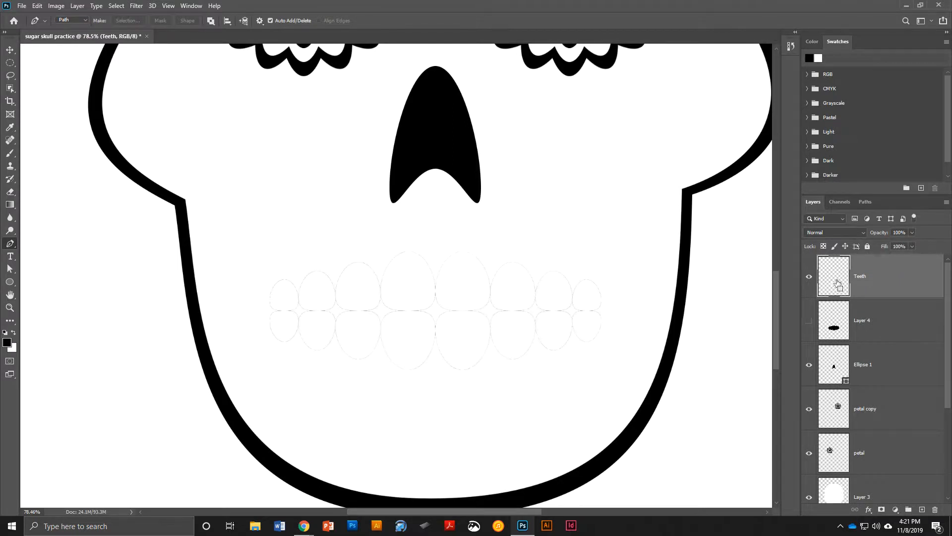
left_click(810, 322)
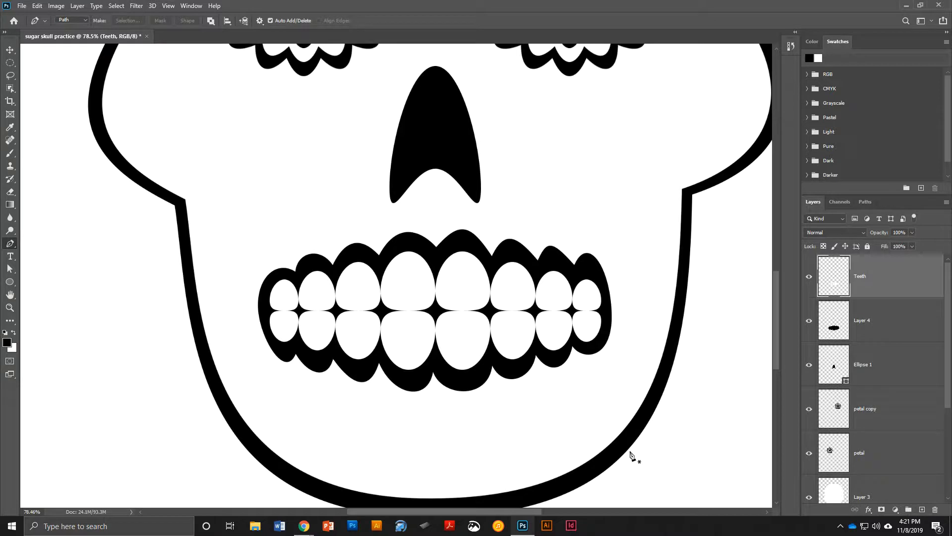
key("v")
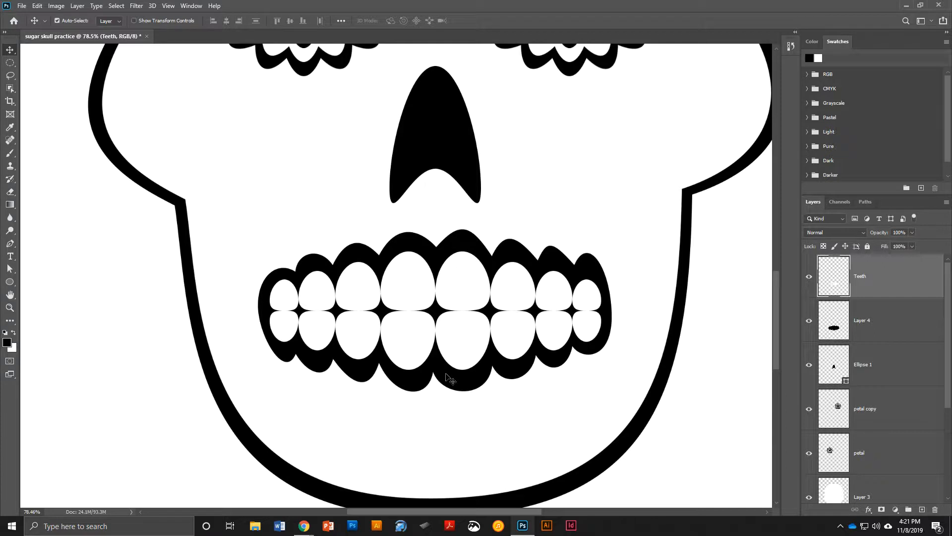
On a new top layer, draw a closed black cheekbone with the Pen tool in Shape mode, linking the right jaw corner to the teeth.
scroll(491, 358, "up", 2)
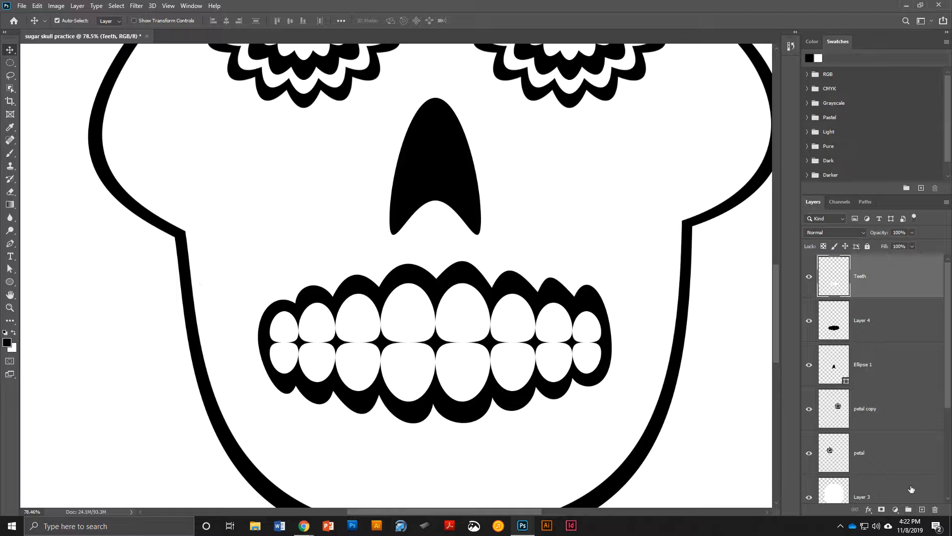
left_click(921, 509)
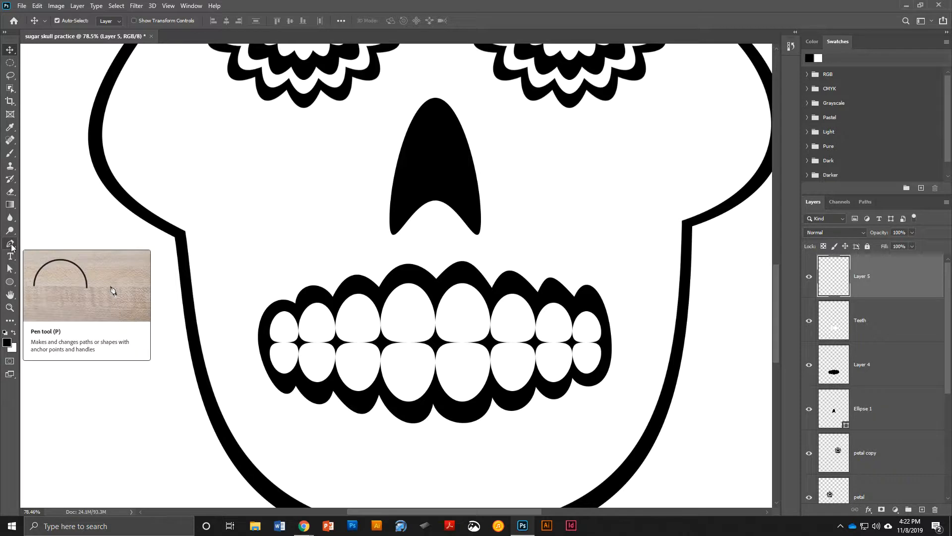
left_click(11, 244)
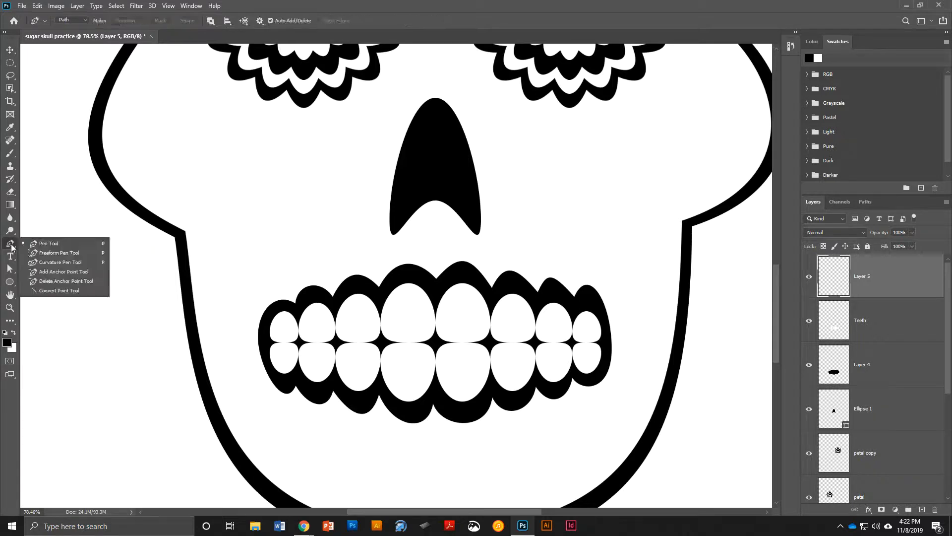
left_click(73, 21)
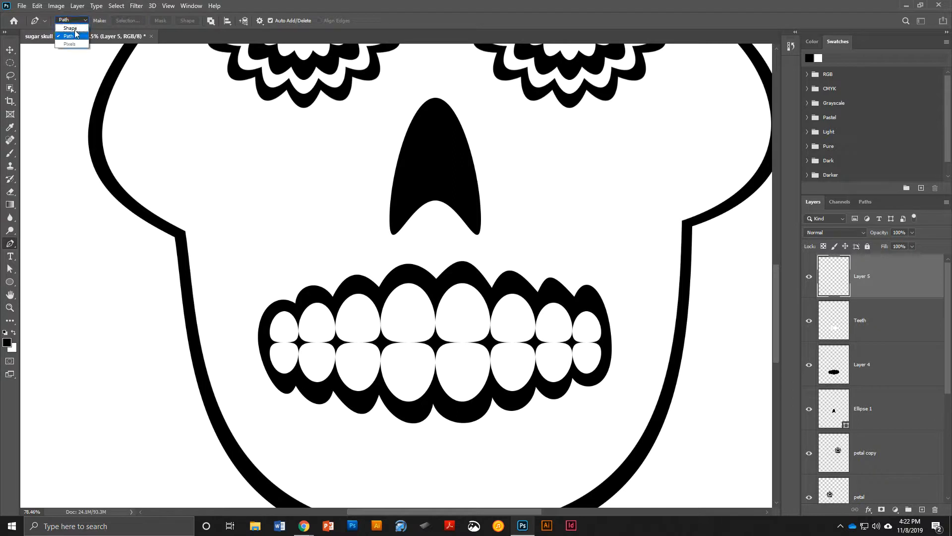
left_click(73, 29)
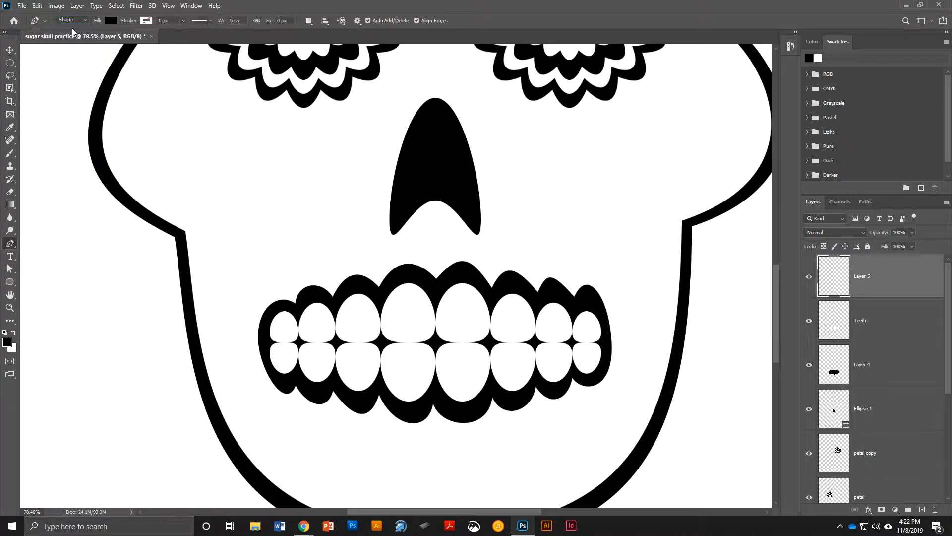
left_click(711, 212)
left_click(681, 221)
left_click(680, 271)
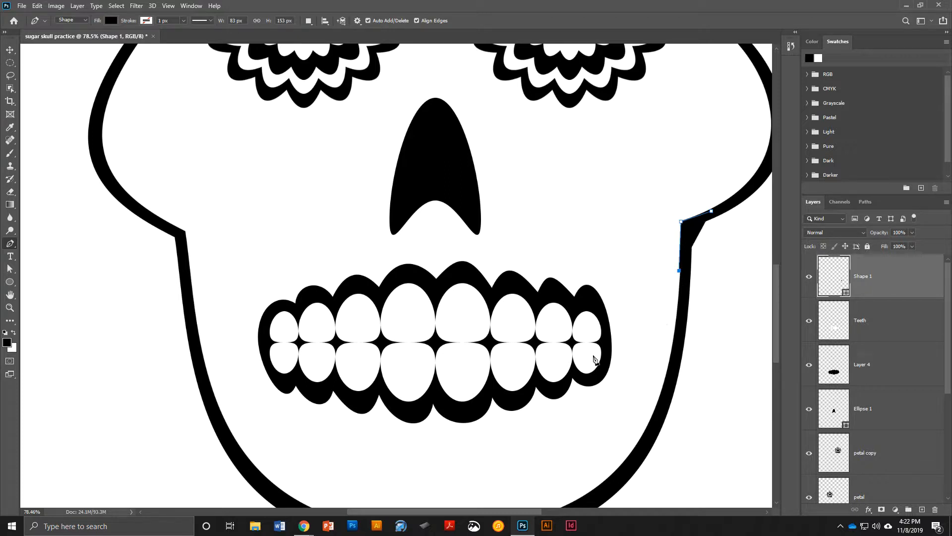
left_click_drag(607, 362, 602, 304)
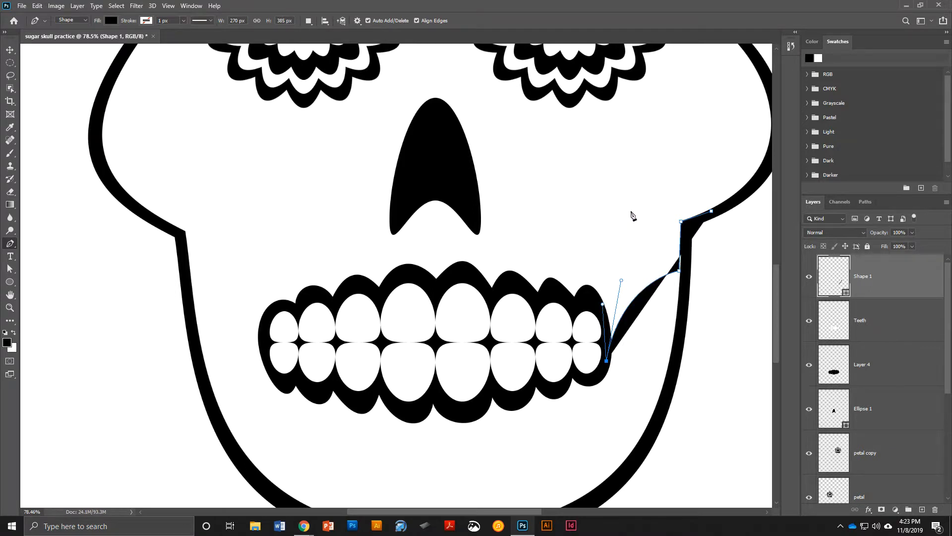
left_click_drag(635, 212, 720, 225)
left_click(712, 211)
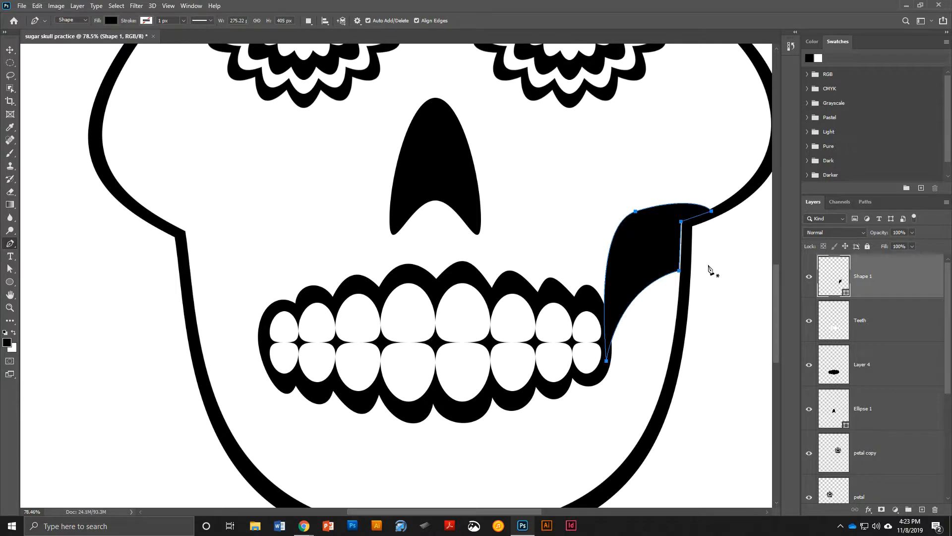
Shift the right cheekbone's two outer anchor points slightly outward so the shape overlaps the jaw outline without a gap, and deselect it.
key("a")
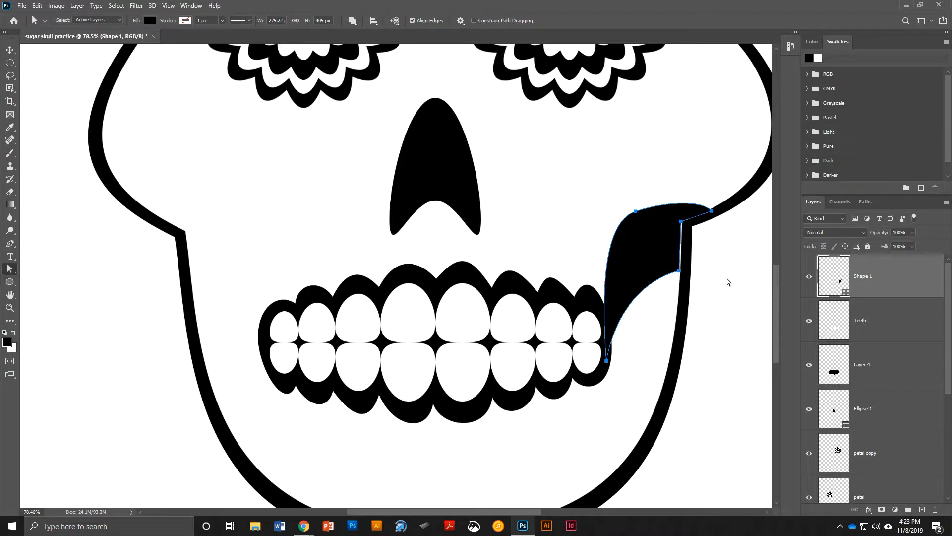
left_click_drag(680, 272, 682, 272)
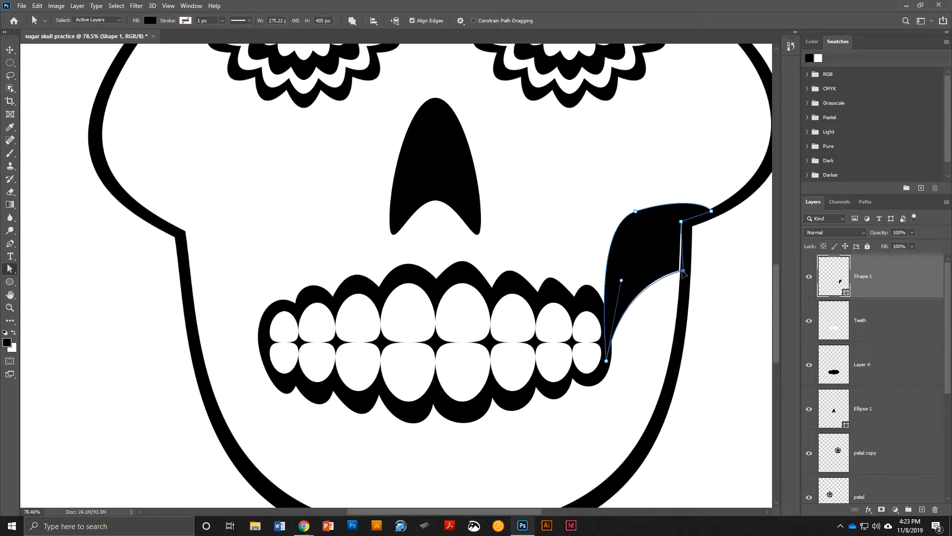
mouse_move(682, 222)
left_mouse_down()
mouse_move(683, 213)
mouse_move(685, 226)
left_mouse_up()
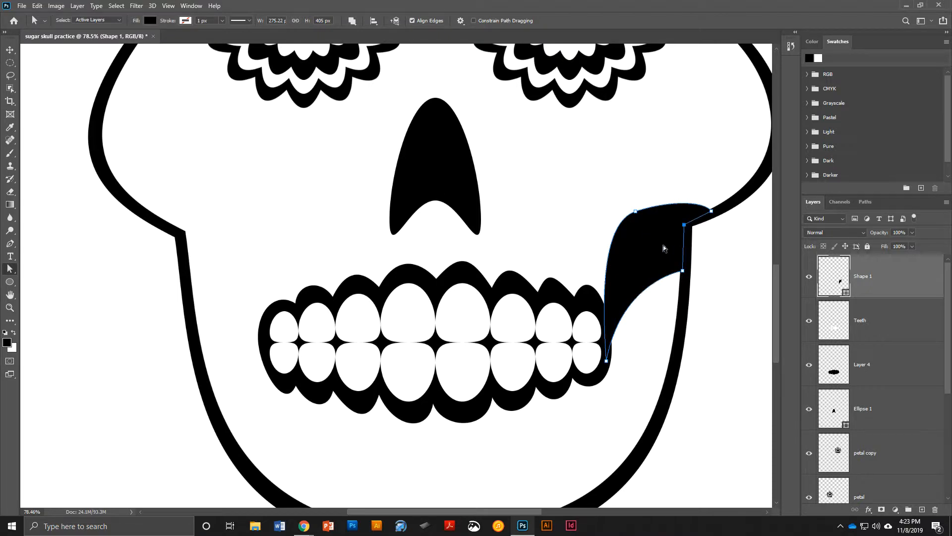
key("v")
left_click(724, 336)
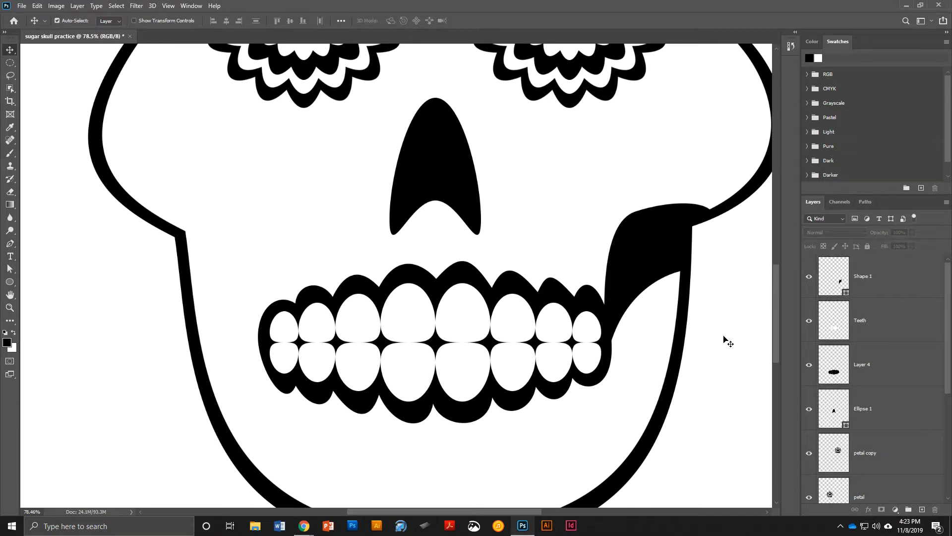
Rasterize the right cheekbone layer and duplicate it, moving the copy across to the left side of the jaw.
left_click(648, 244)
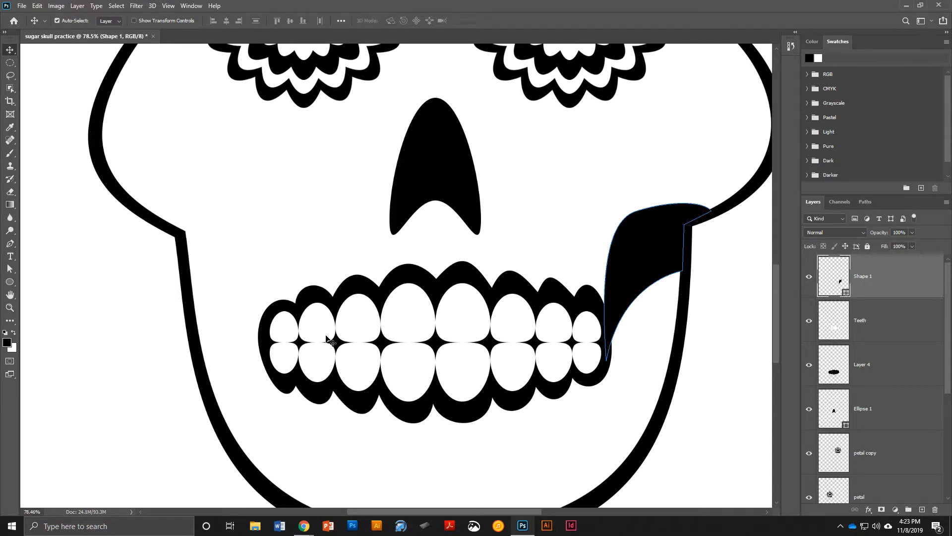
right_click(888, 280)
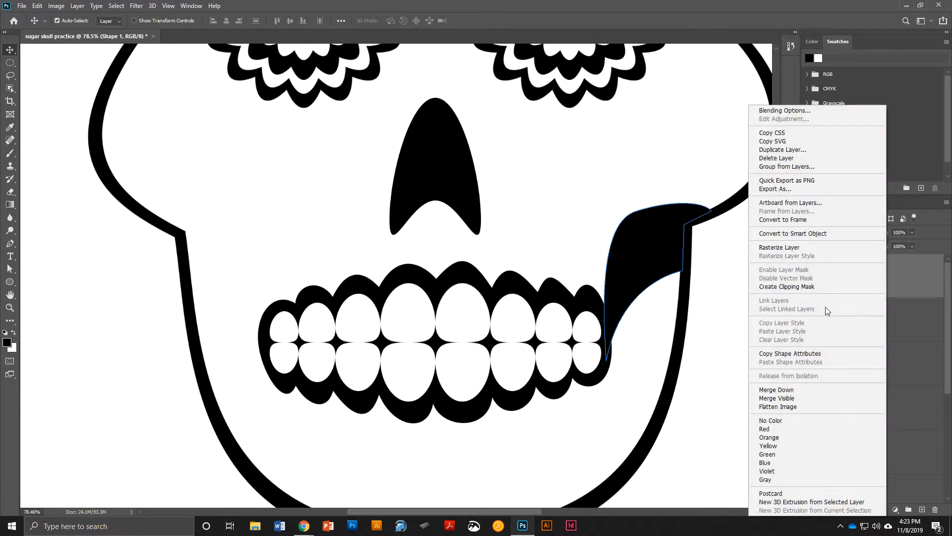
left_click(784, 248)
key("ctrl+j")
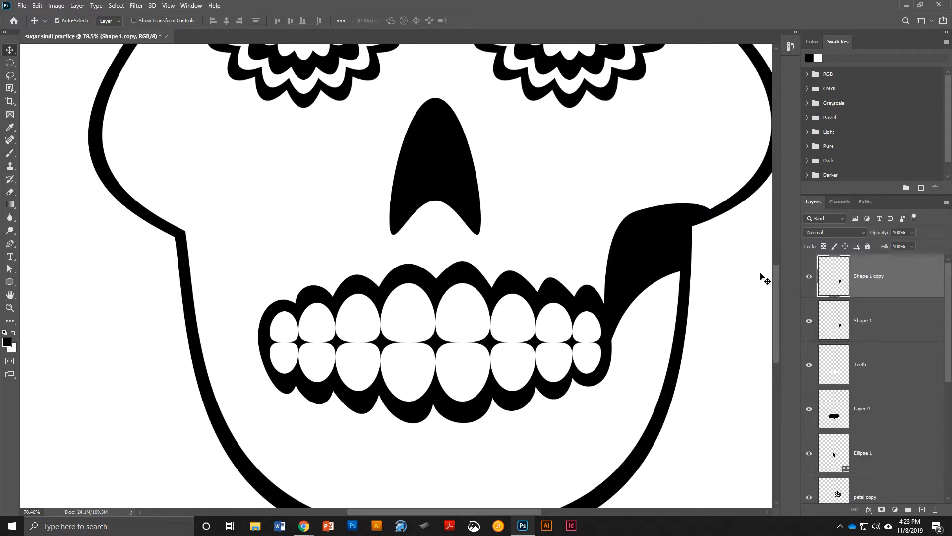
left_click_drag(642, 251, 233, 270)
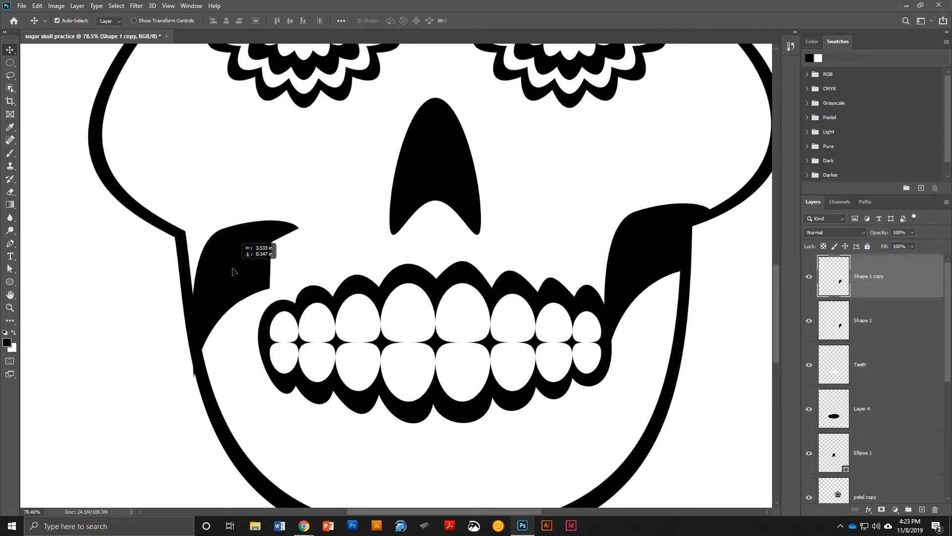
Flip the cheekbone copy horizontally, fit it between the left jaw corner and the teeth, and widen it slightly to meet the gums.
key("ctrl+t")
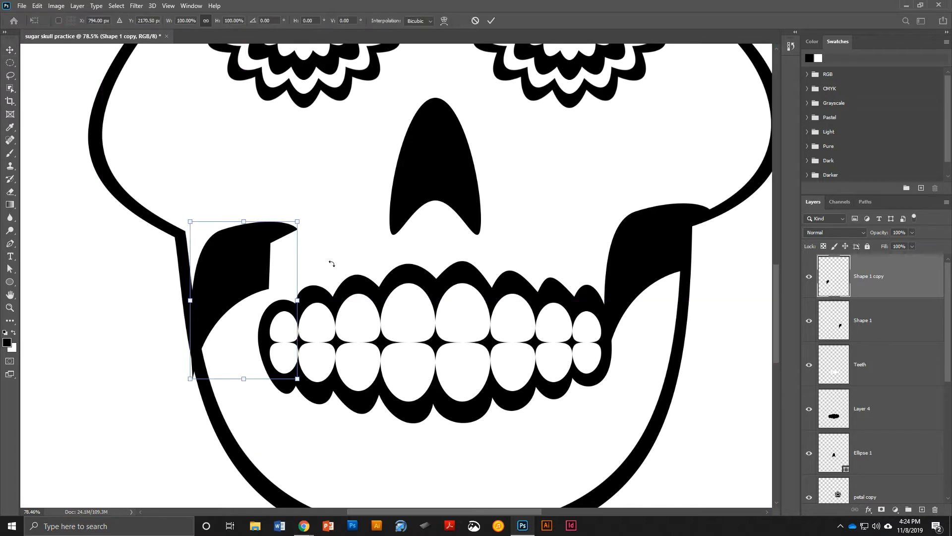
right_click(262, 268)
left_click(280, 433)
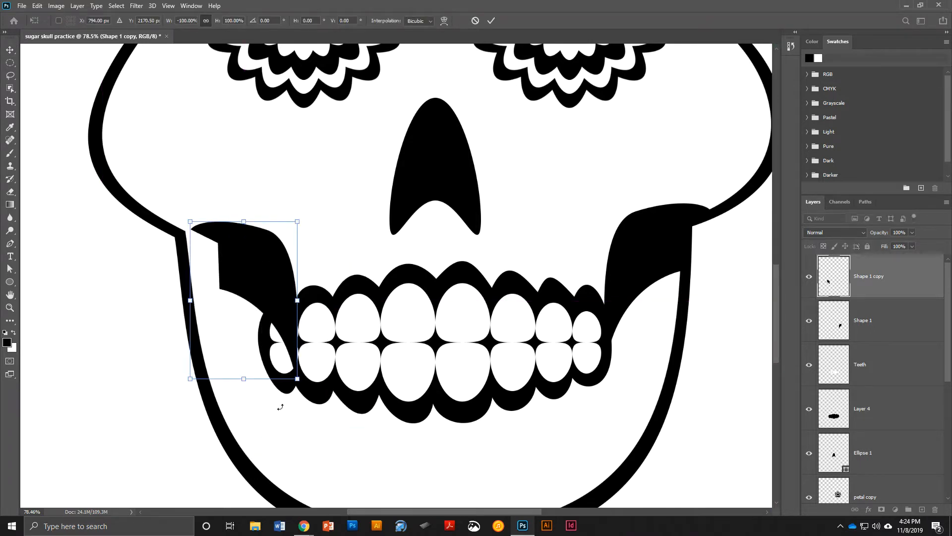
left_click_drag(256, 294, 221, 280)
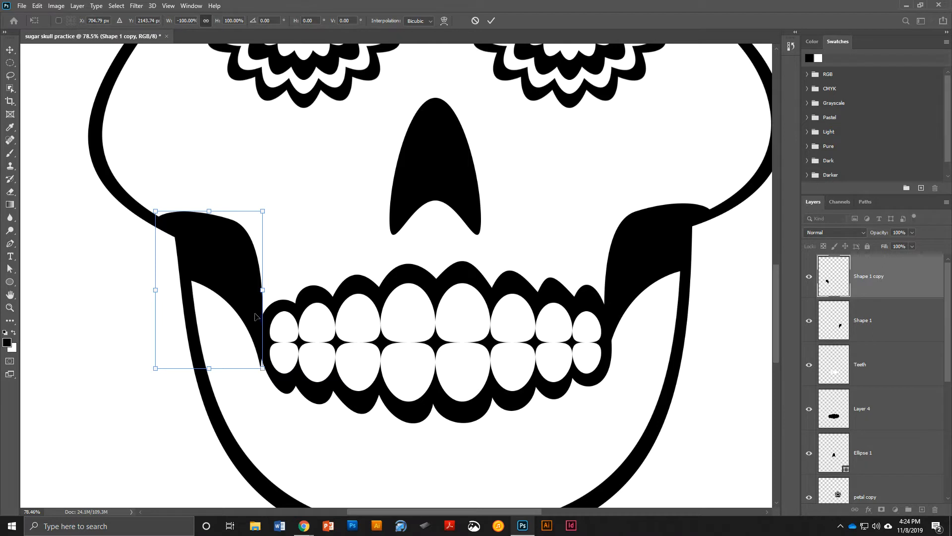
left_click_drag(262, 289, 264, 290)
key("Return")
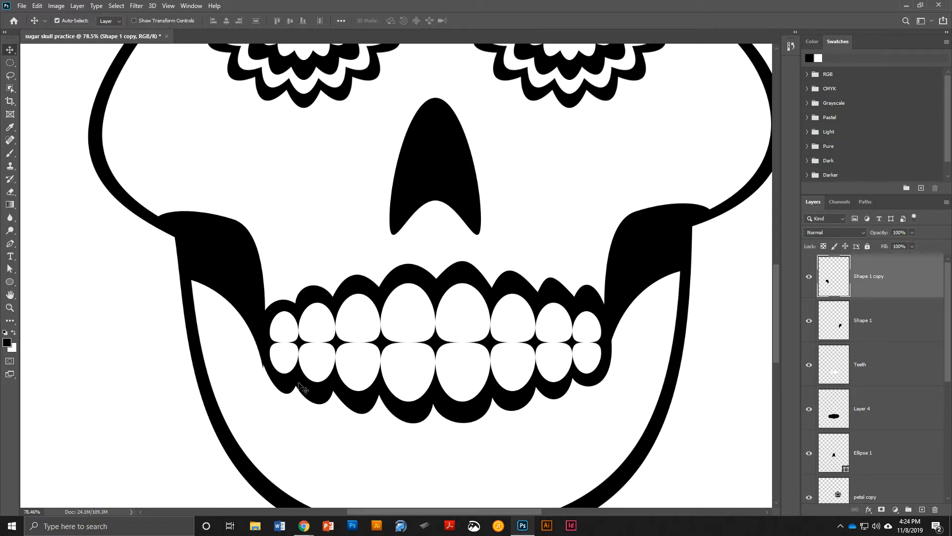
left_click(310, 396)
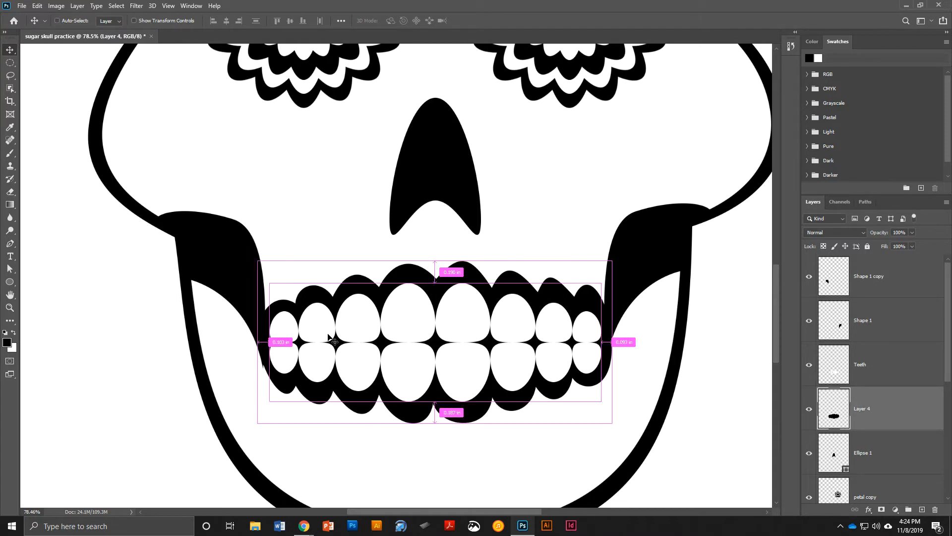
key("ctrl+0")
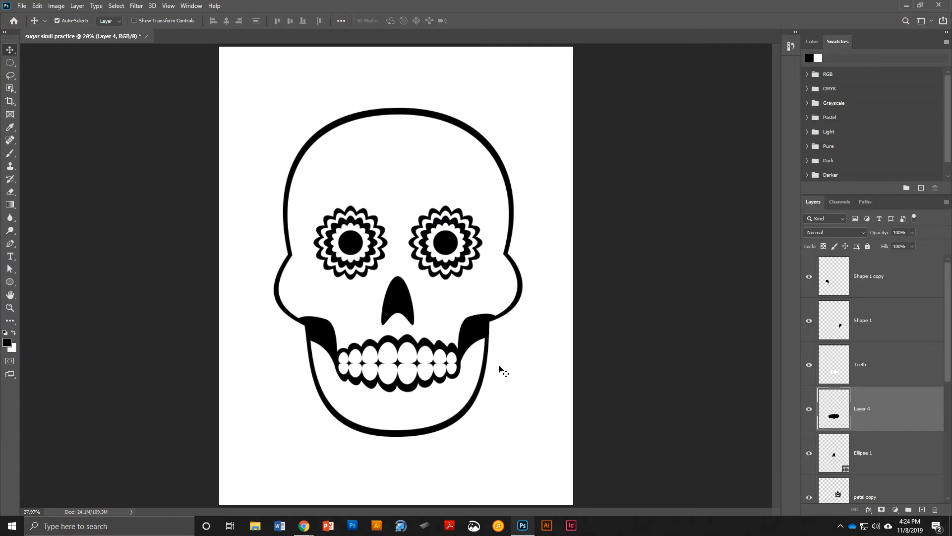
left_click(535, 375)
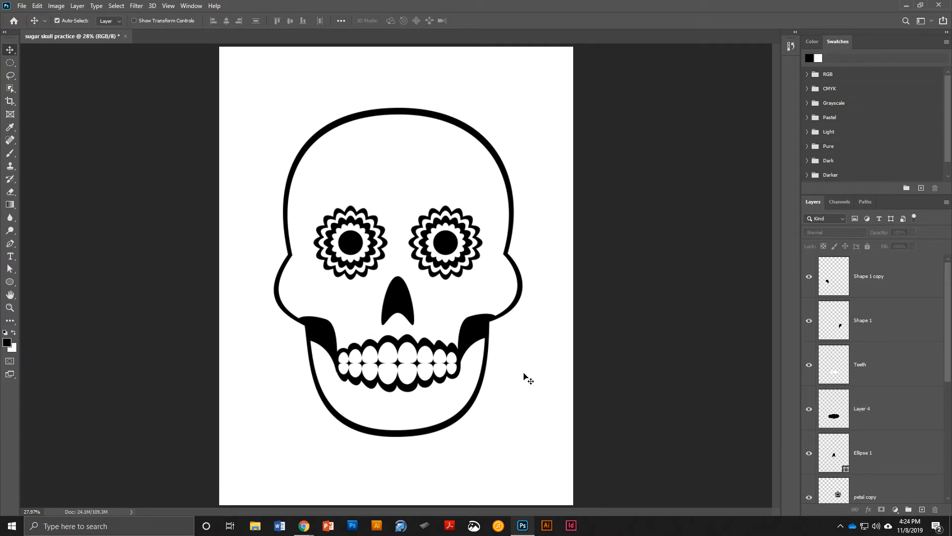